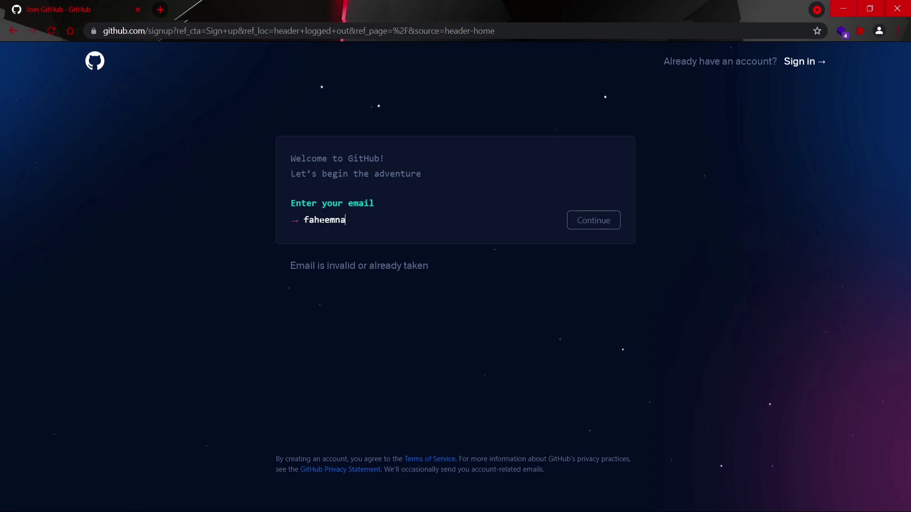
# - Finish entering the sign-up email address and create the account password, submitting both
pyautogui.write('@gmail.com')
pyautogui.click(584, 220)
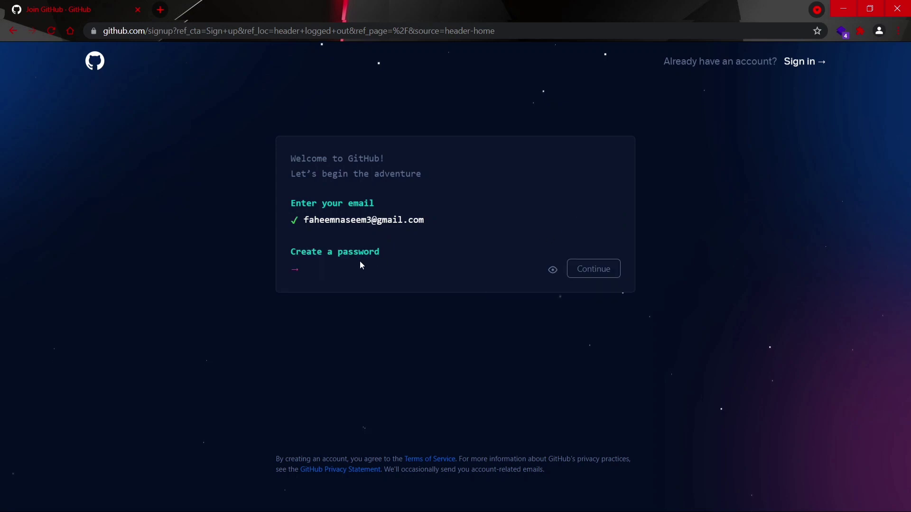
pyautogui.write('•••••')
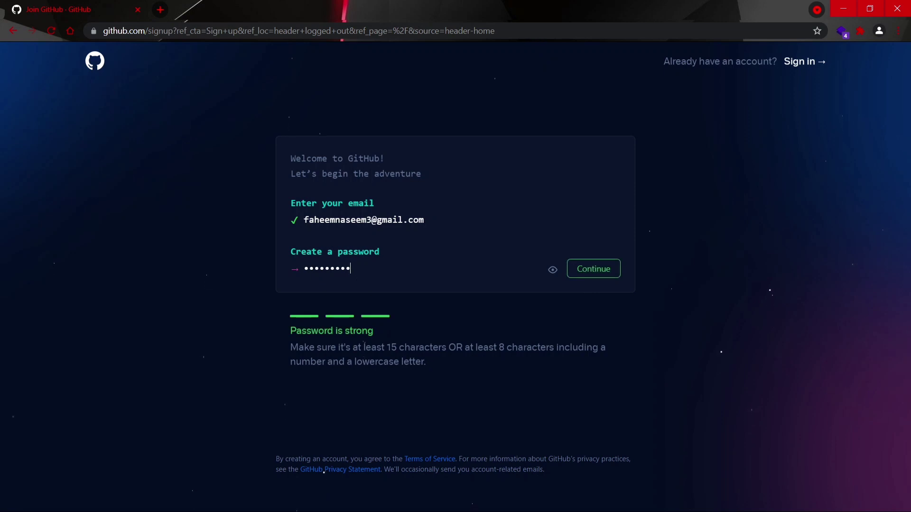
pyautogui.click(591, 268)
# - Submit the chosen account username and answer "n" to receiving product updates and announcements via email
pyautogui.write('f')
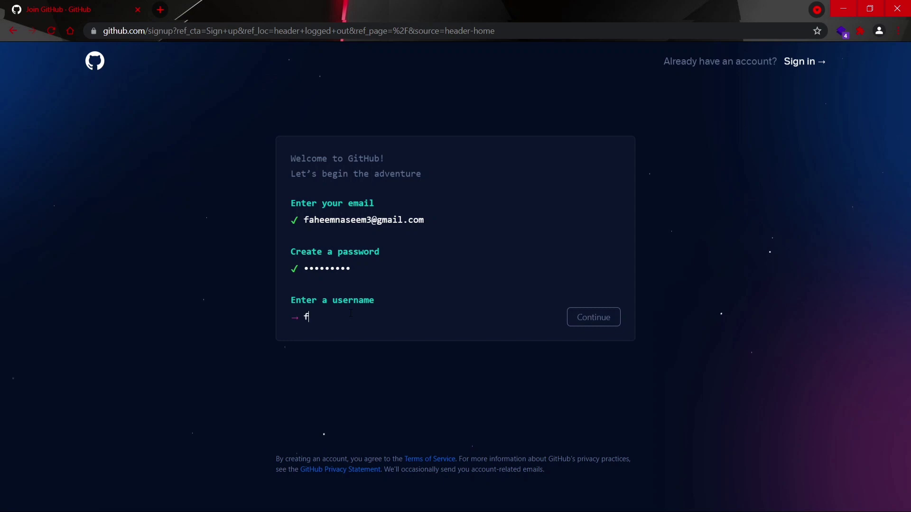
pyautogui.write('aheemnaseem3')
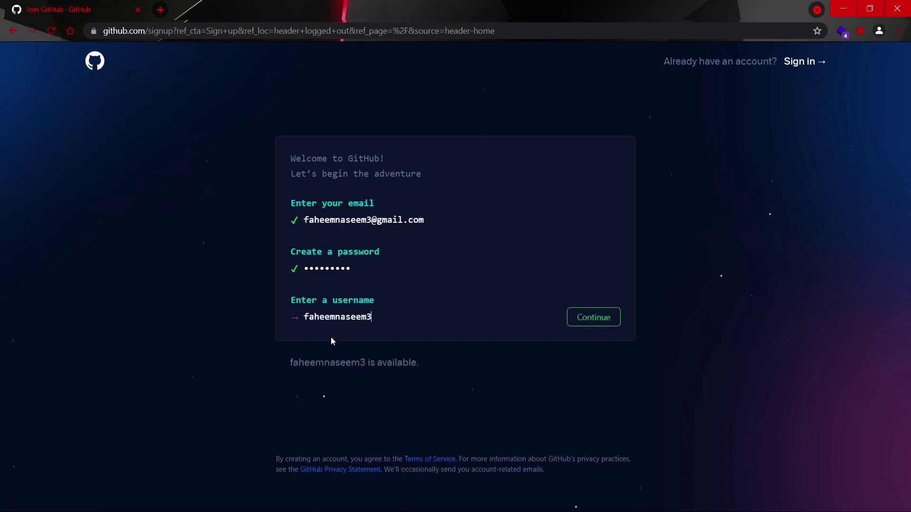
pyautogui.moveTo(290, 362); pyautogui.dragTo(420, 367)
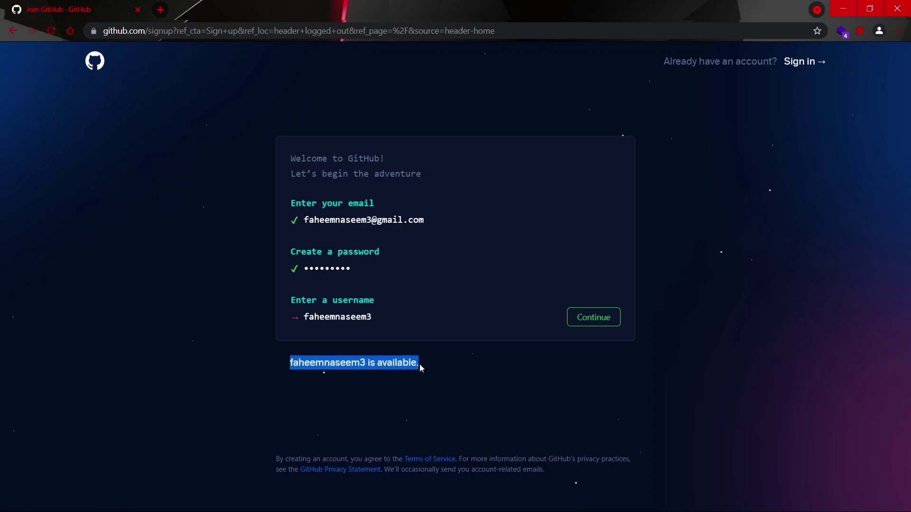
pyautogui.click(451, 364)
pyautogui.click(589, 321)
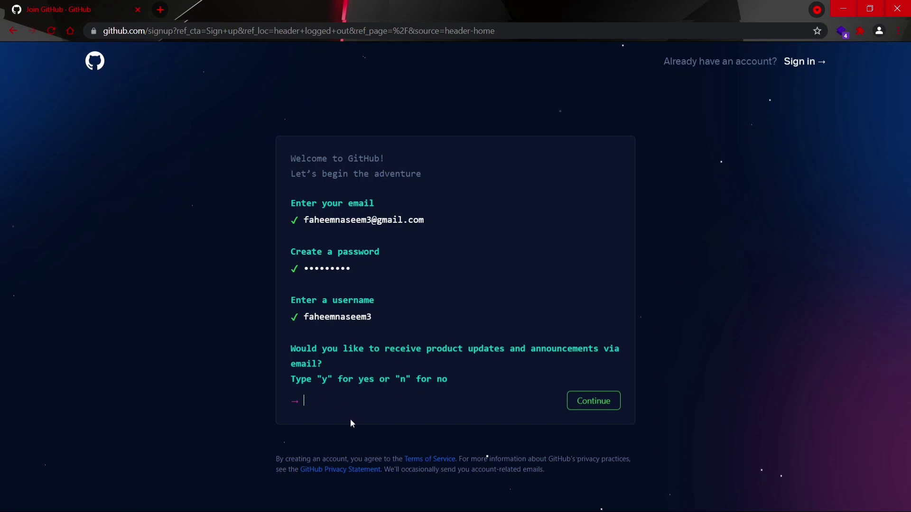
pyautogui.write('n')
pyautogui.click(587, 404)
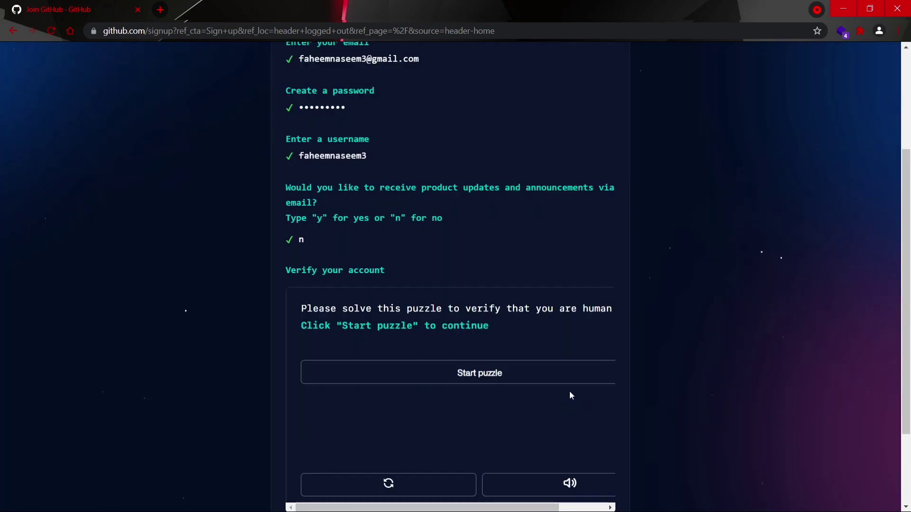
# - Start the human-verification puzzle and solve it by picking the spiral galaxy in every round
pyautogui.scroll(3, 525, 337)
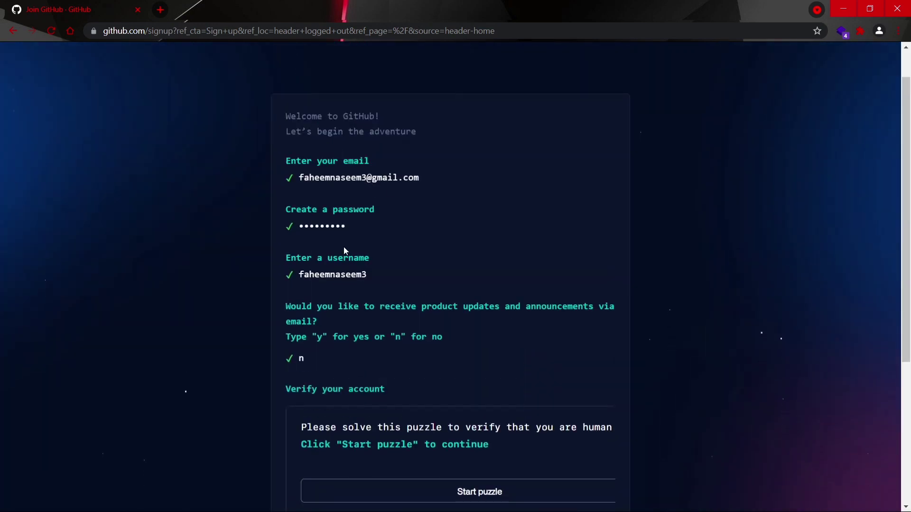
pyautogui.scroll(-4, 346, 249)
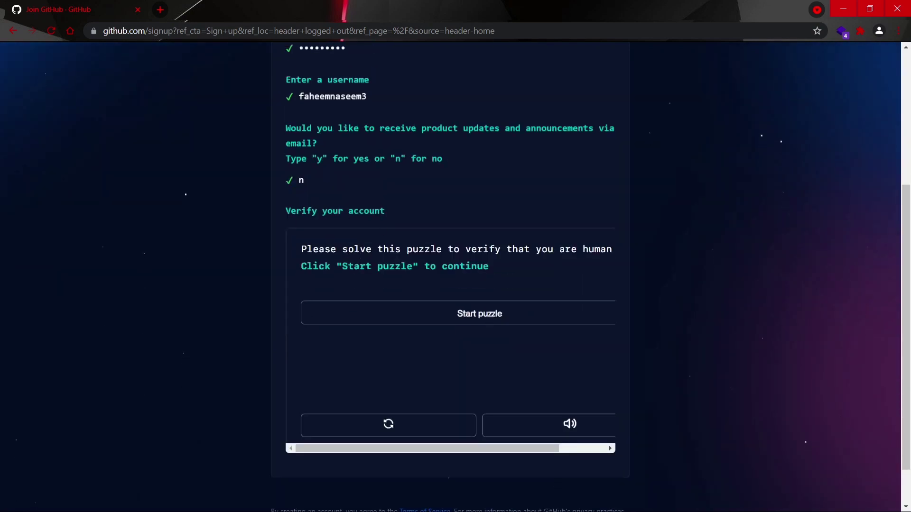
pyautogui.moveTo(285, 210); pyautogui.dragTo(386, 214)
pyautogui.click(327, 250)
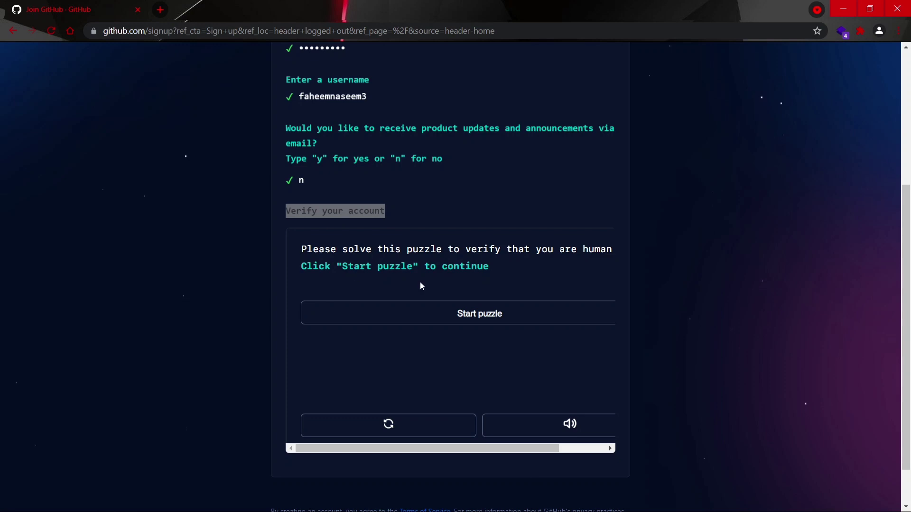
pyautogui.click(396, 209)
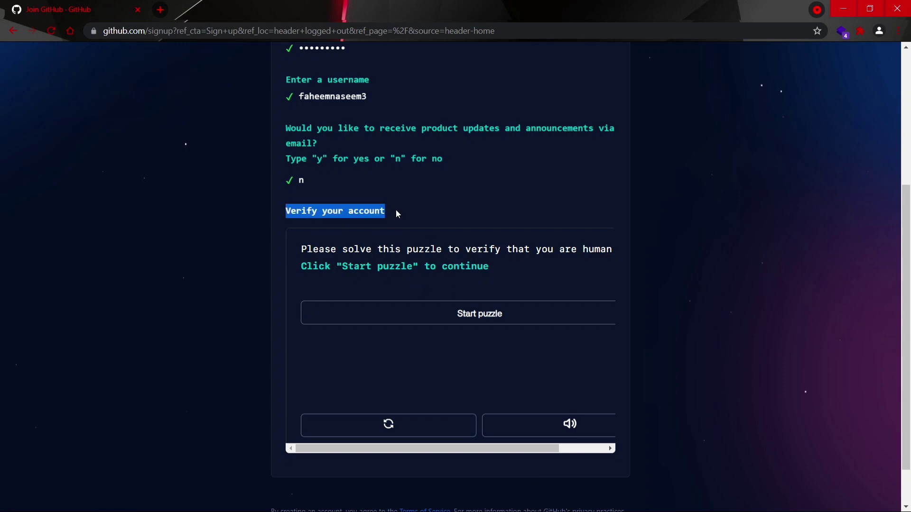
pyautogui.click(476, 314)
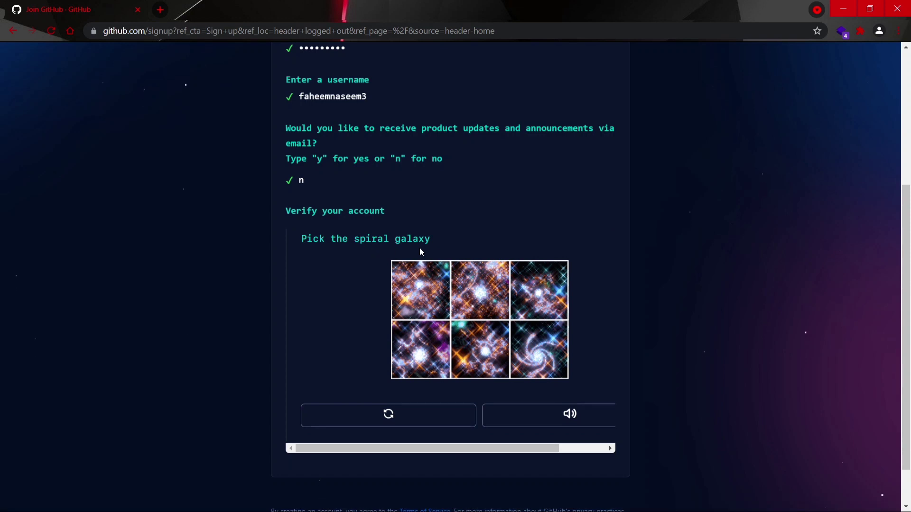
pyautogui.click(541, 362)
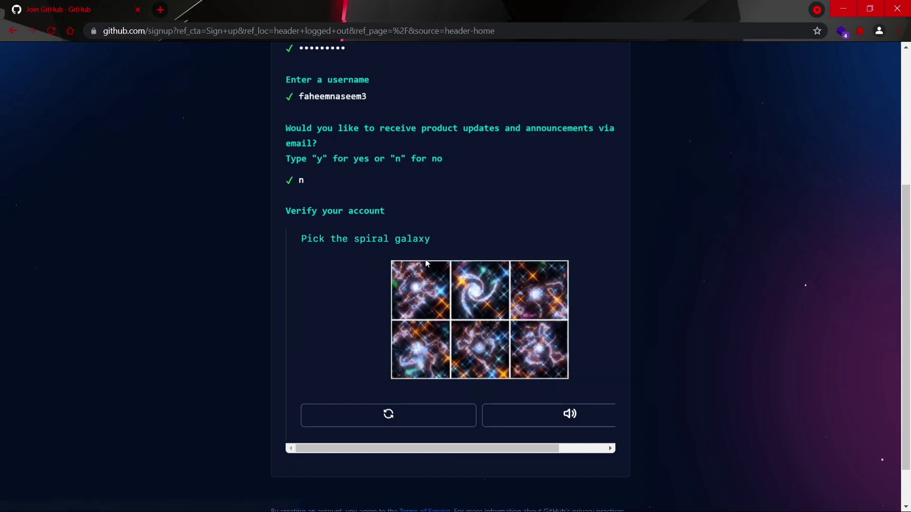
pyautogui.click(472, 297)
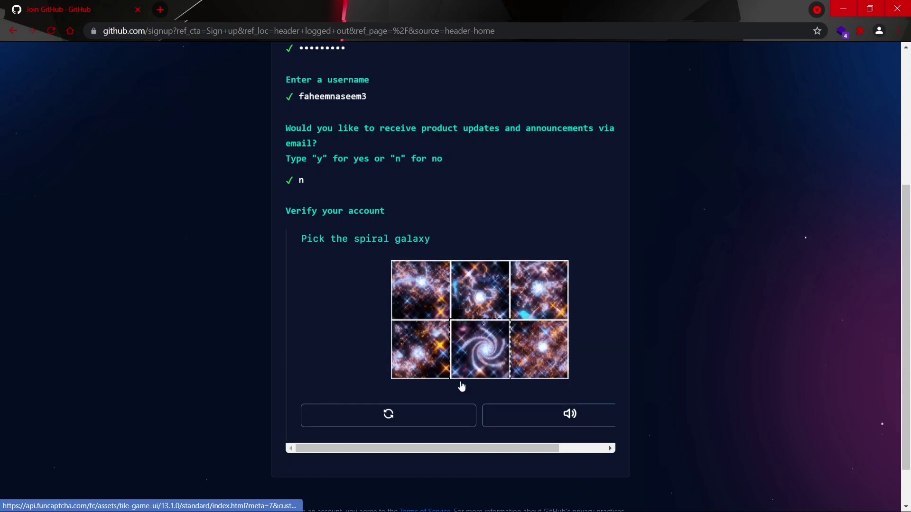
pyautogui.click(469, 369)
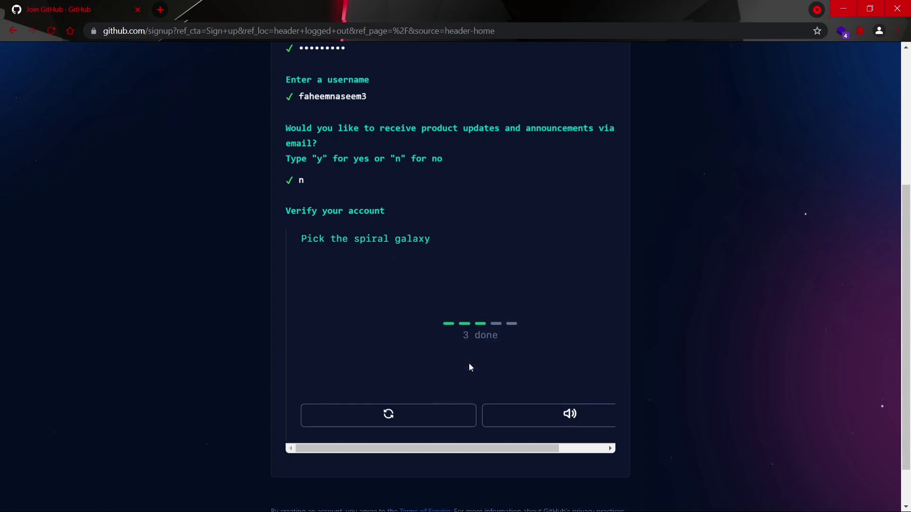
pyautogui.click(418, 341)
pyautogui.click(482, 293)
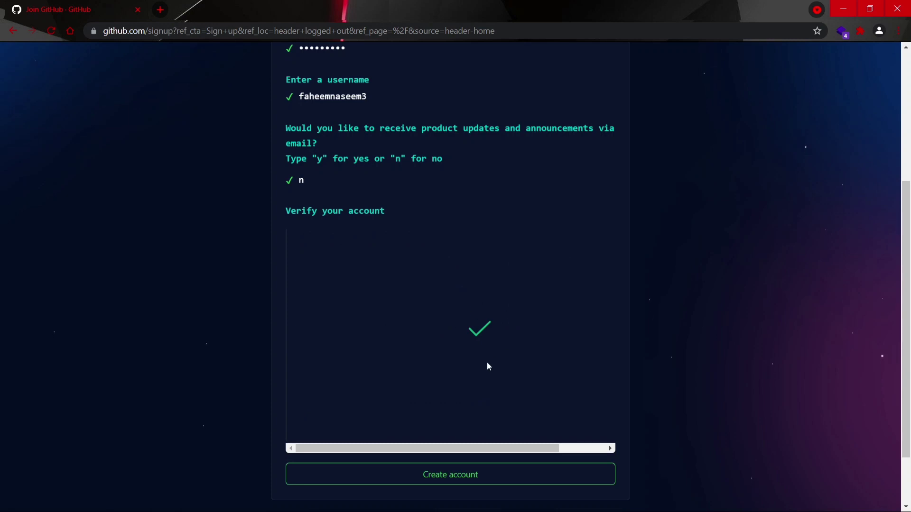
# - Create the account and enter the emailed launch code to verify the email address
pyautogui.scroll(-2, 486, 362)
pyautogui.click(473, 402)
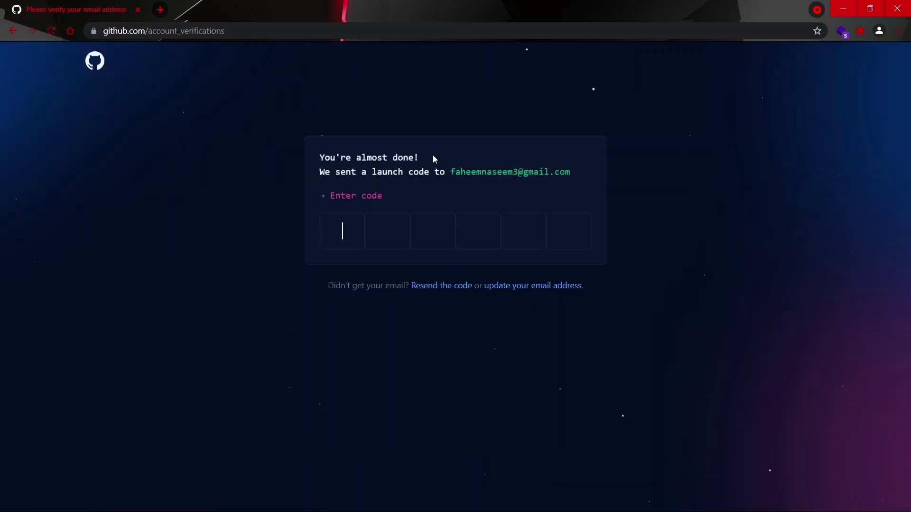
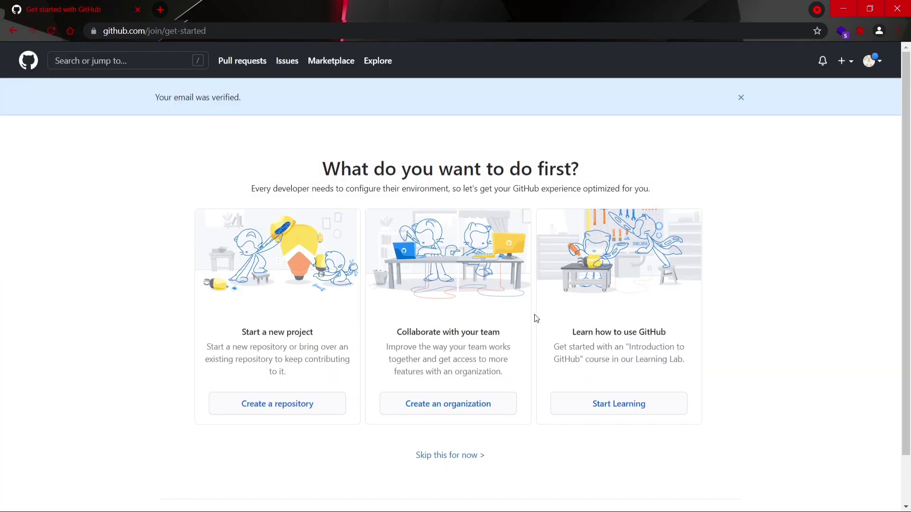
# - Dismiss the email verification notice and skip the choice of what to do first
pyautogui.moveTo(149, 99); pyautogui.dragTo(200, 111)
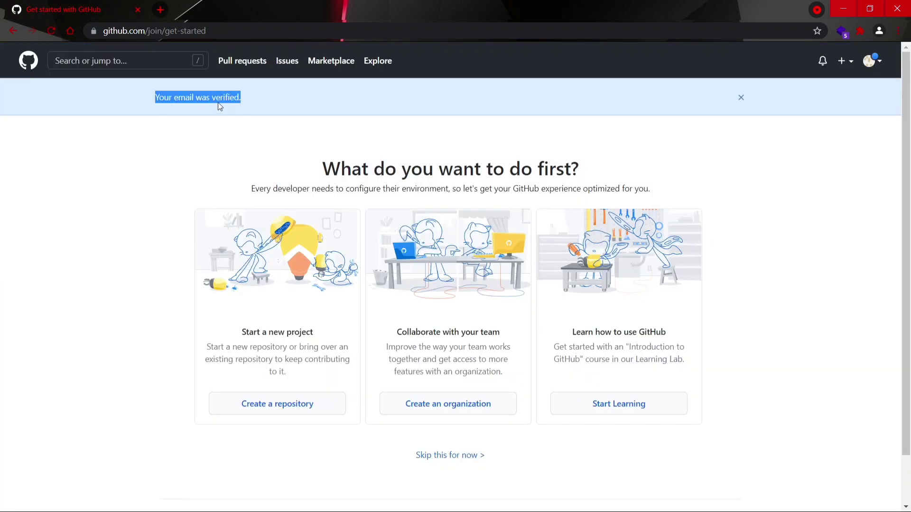
pyautogui.click(367, 91)
pyautogui.click(740, 98)
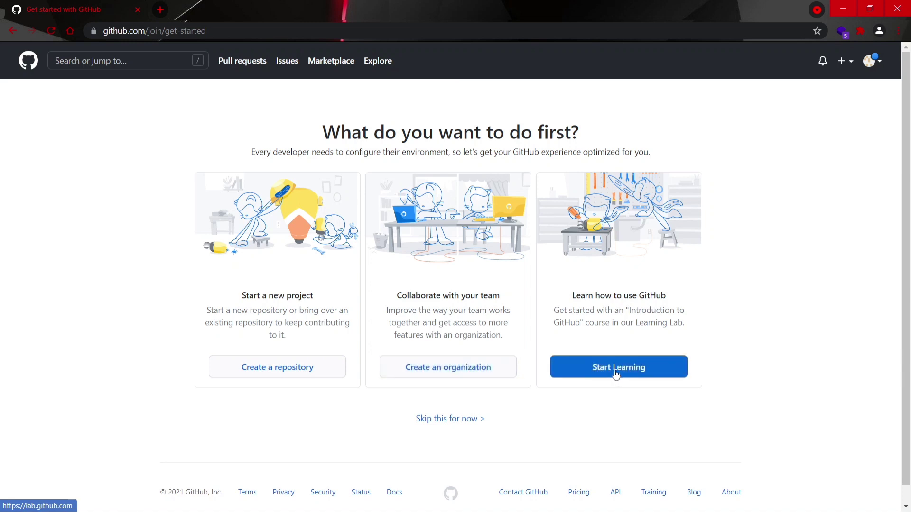
pyautogui.click(445, 418)
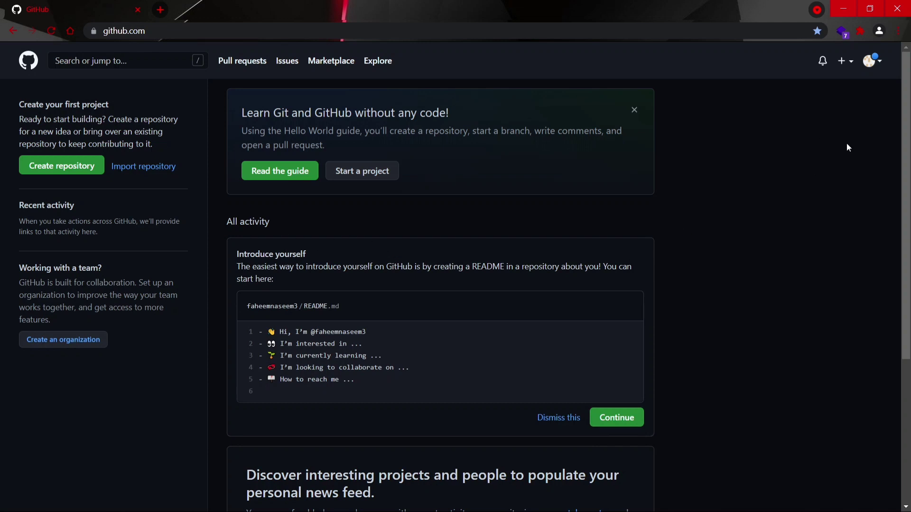
# - Examine the new account's profile overview and account options, and return to the dashboard
pyautogui.click(876, 67)
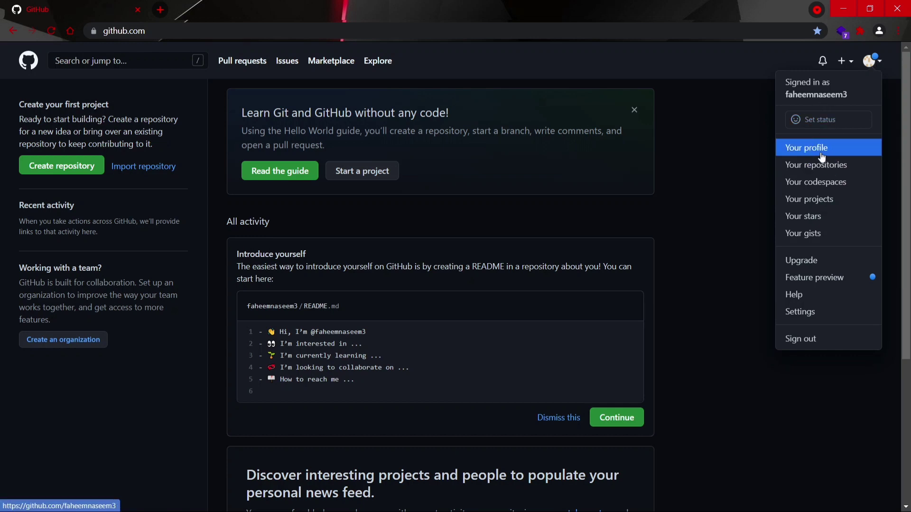
pyautogui.click(822, 157)
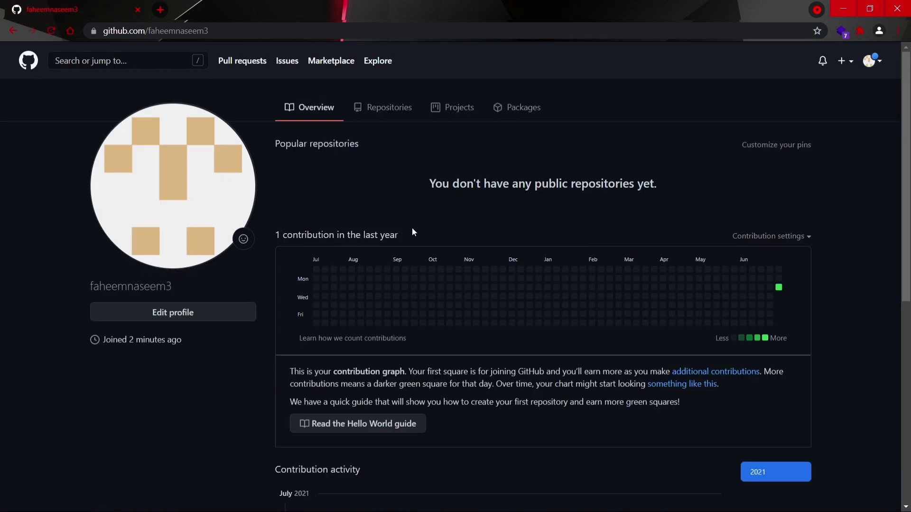
pyautogui.scroll(-4, 412, 232)
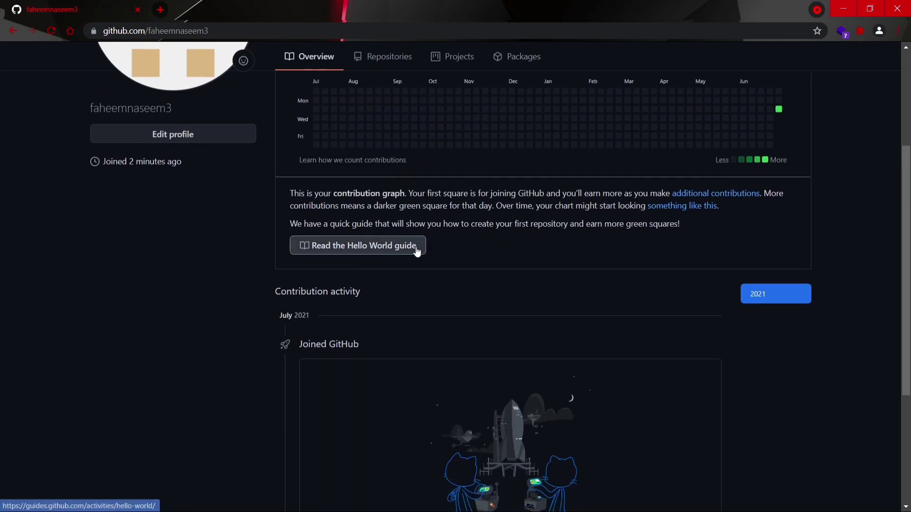
pyautogui.scroll(4, 417, 251)
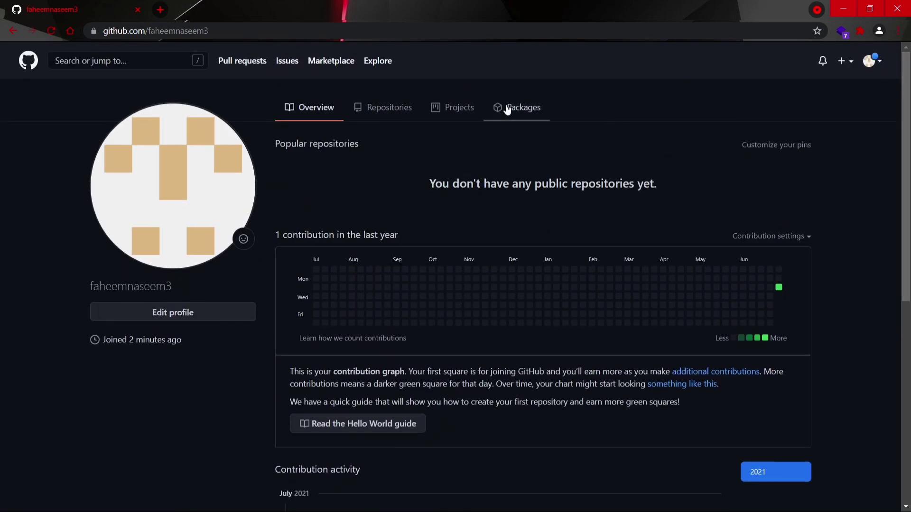
pyautogui.click(873, 62)
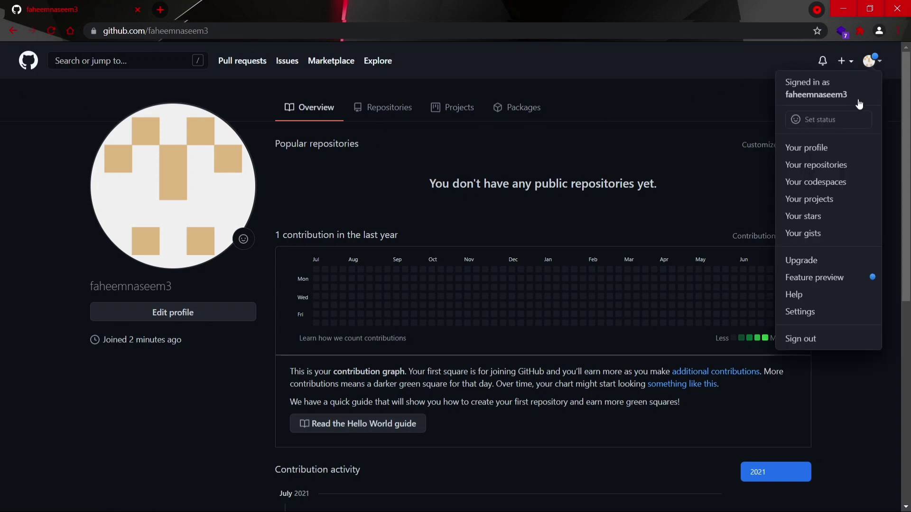
pyautogui.click(694, 175)
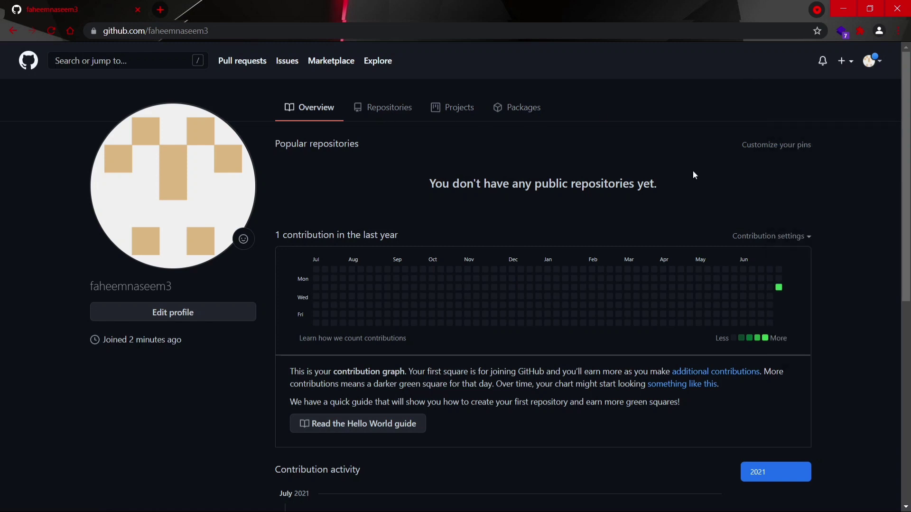
pyautogui.click(24, 68)
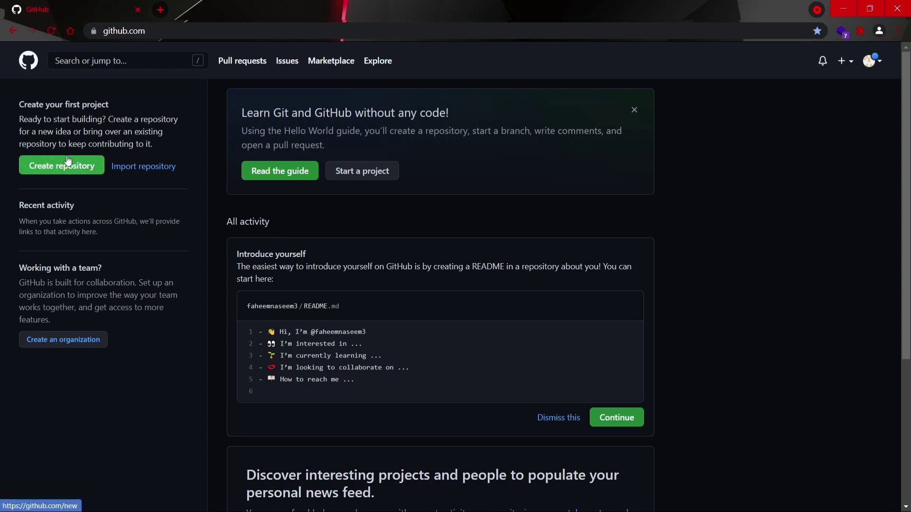
# - Start a new repository and name it TestProject
pyautogui.click(849, 60)
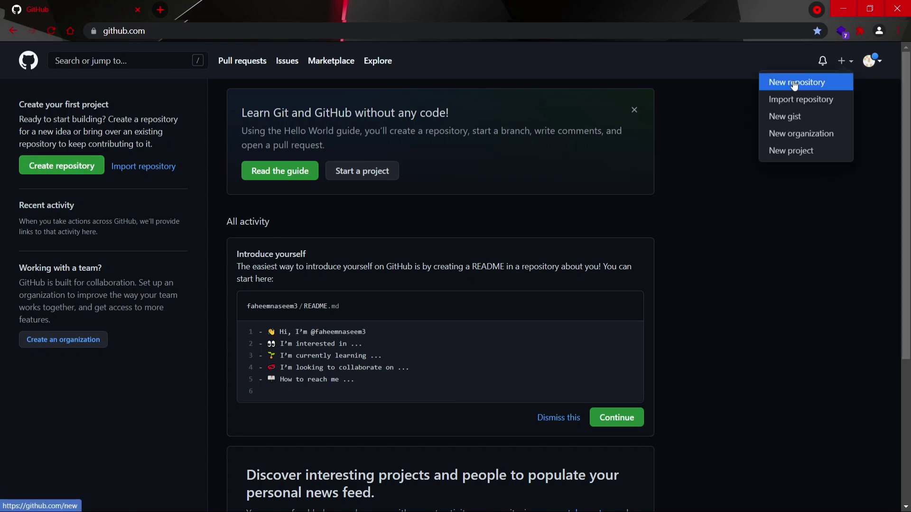
pyautogui.click(794, 84)
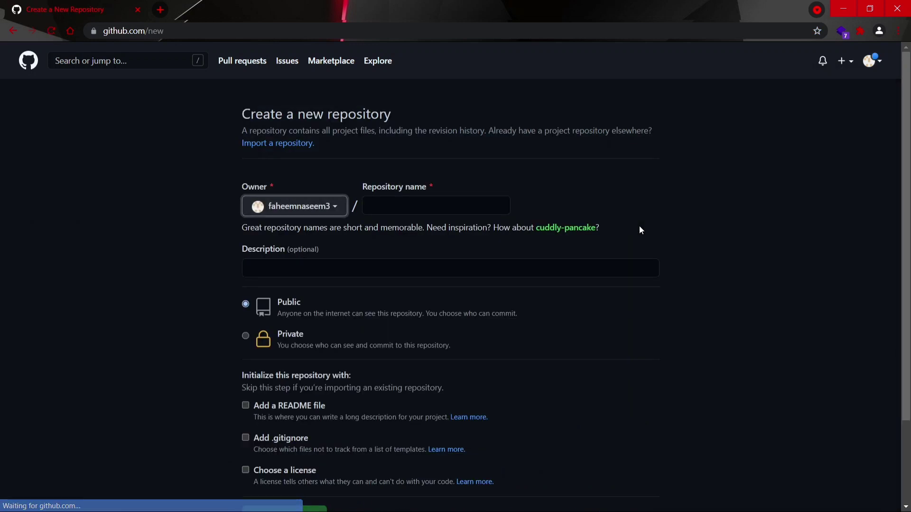
pyautogui.click(408, 207)
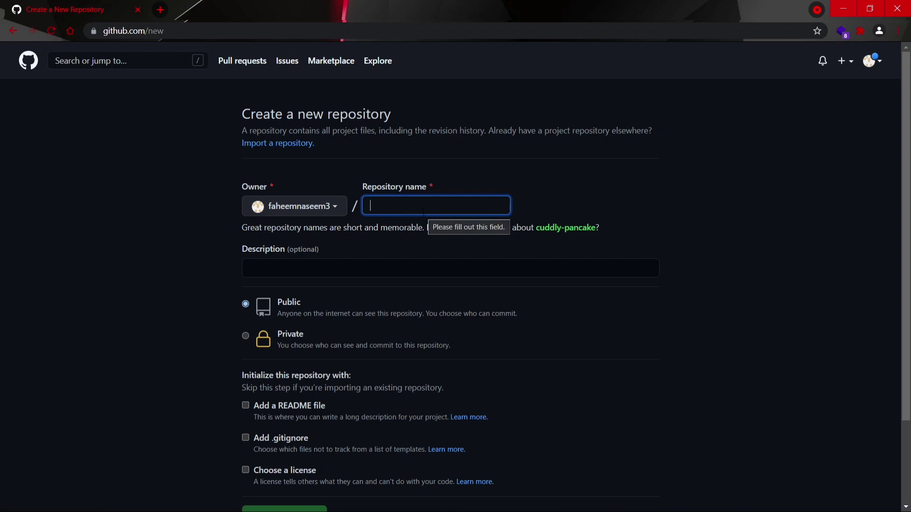
pyautogui.write('Test')
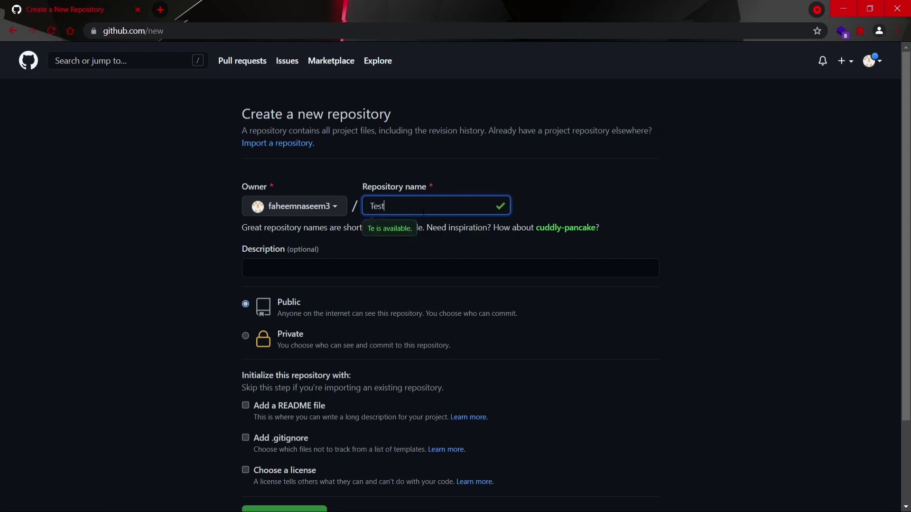
pyautogui.write('Proj')
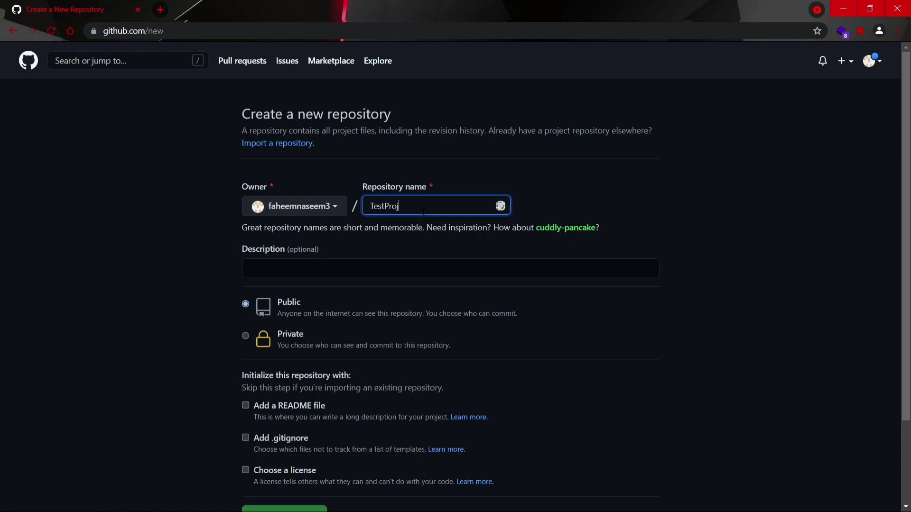
pyautogui.write('ect')
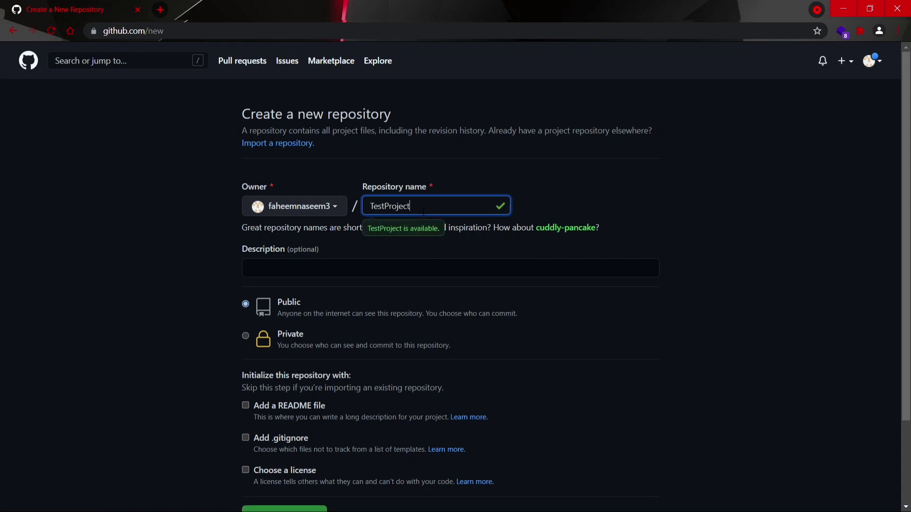
# - Leave the optional description empty and set the repository to be initialized with a README file
pyautogui.click(362, 267)
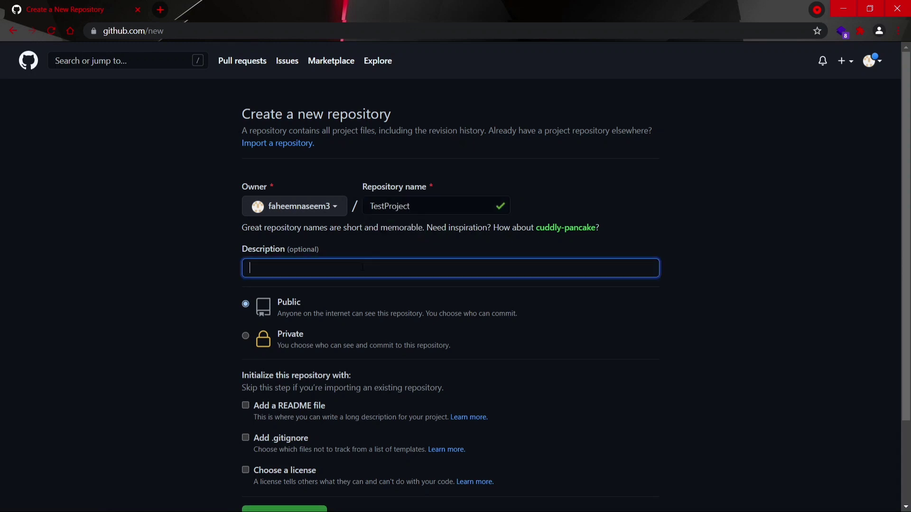
pyautogui.scroll(-1, 367, 269)
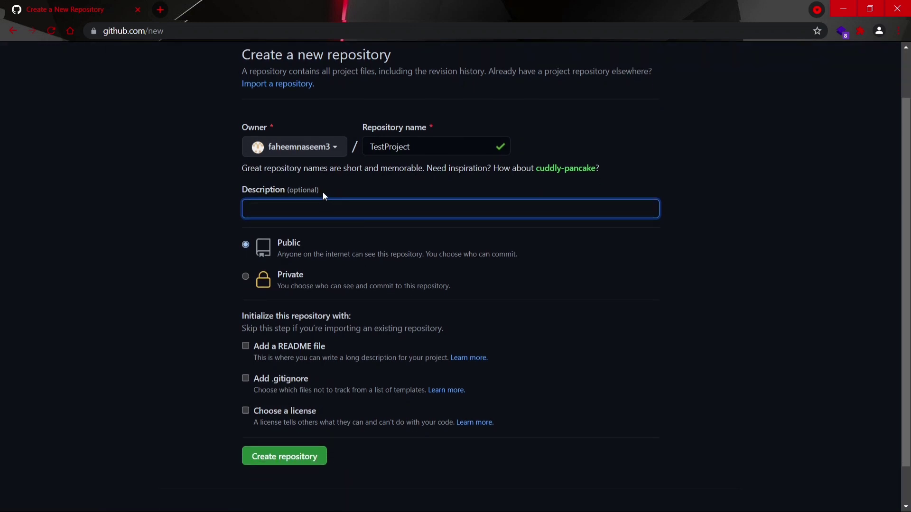
pyautogui.click(290, 190)
pyautogui.moveTo(291, 189); pyautogui.dragTo(319, 190)
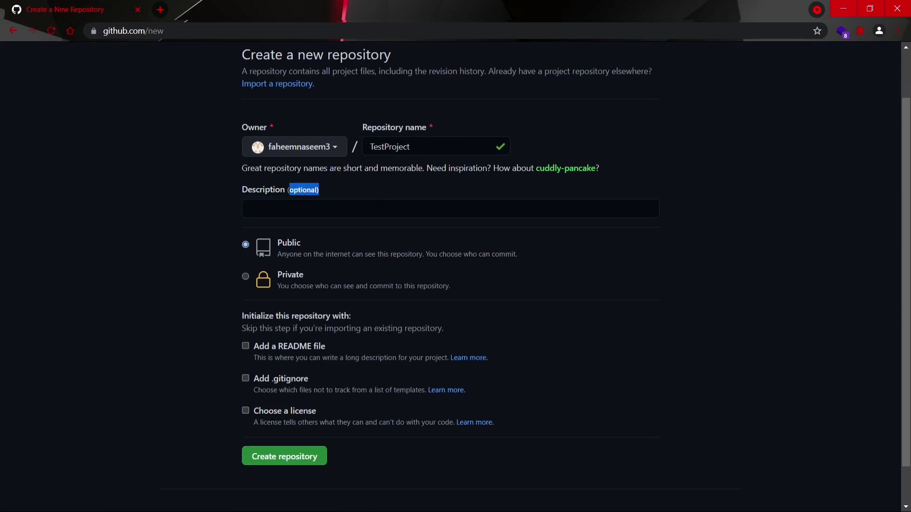
pyautogui.click(279, 232)
pyautogui.scroll(-1, 271, 249)
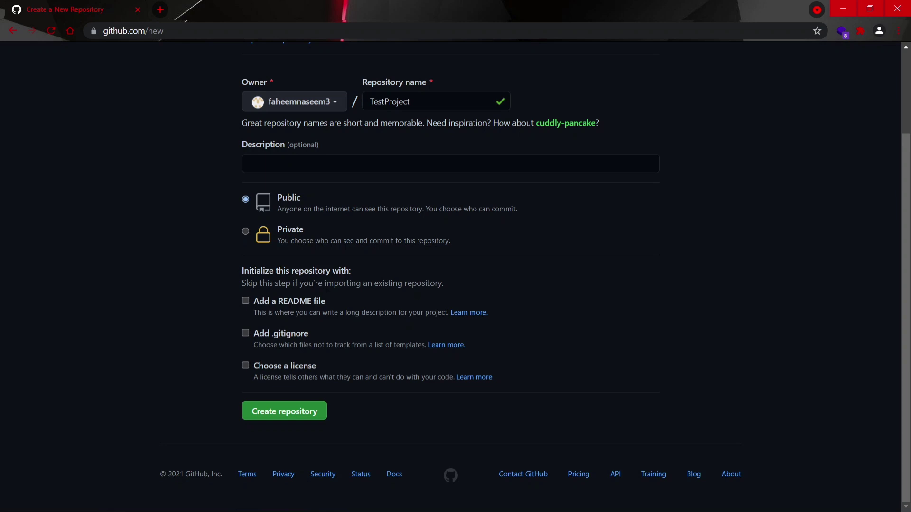
pyautogui.click(244, 300)
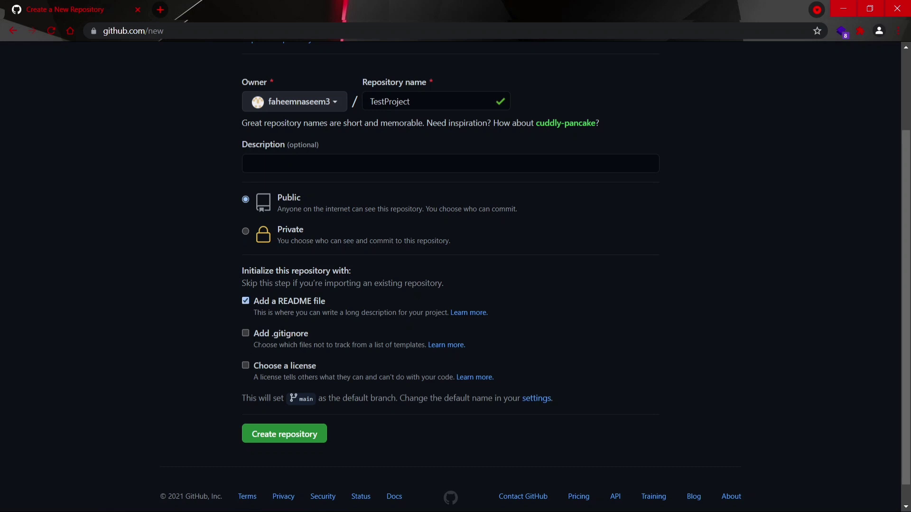
pyautogui.click(245, 364)
pyautogui.scroll(-1, 304, 358)
pyautogui.click(288, 352)
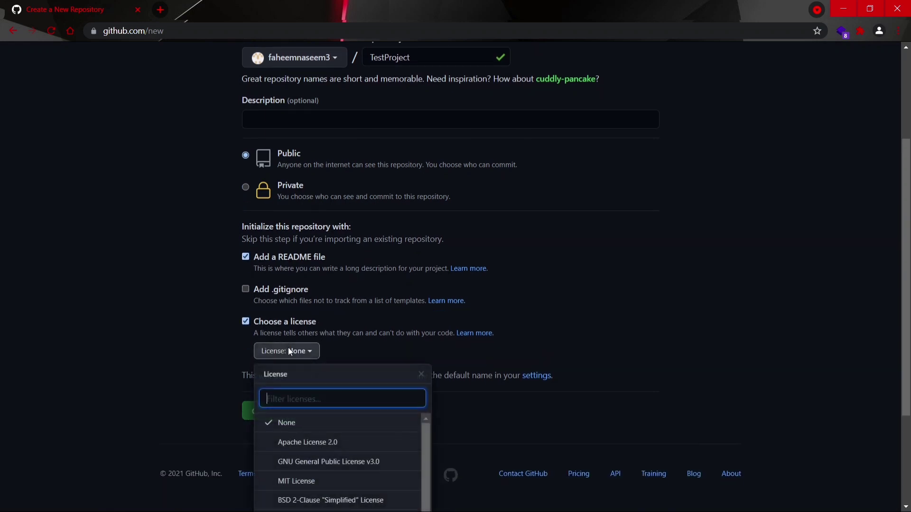
pyautogui.scroll(-1, 300, 420)
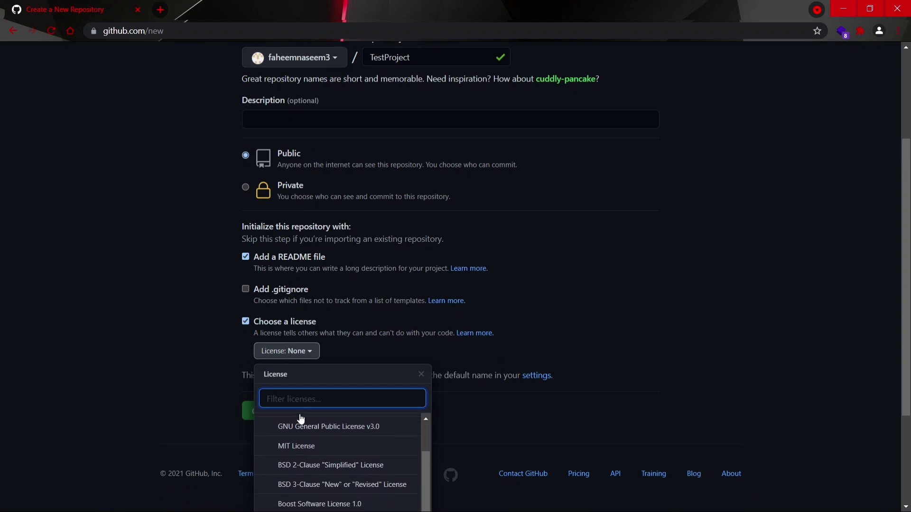
pyautogui.scroll(1, 303, 429)
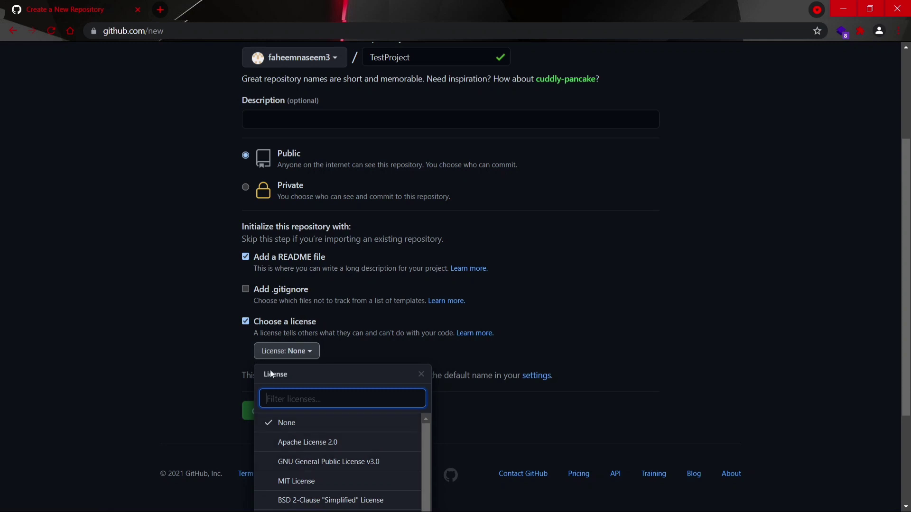
pyautogui.click(269, 351)
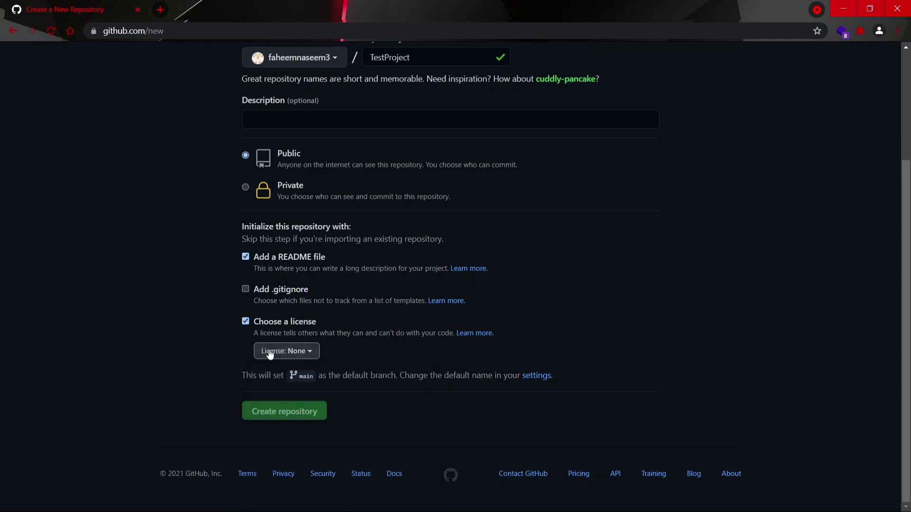
pyautogui.click(246, 322)
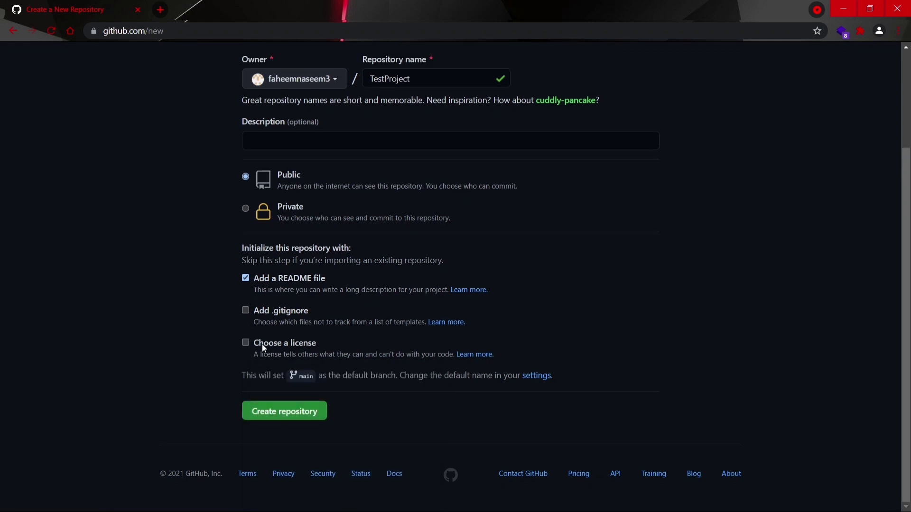
# - Create the public TestProject repository with the chosen settings
pyautogui.click(282, 410)
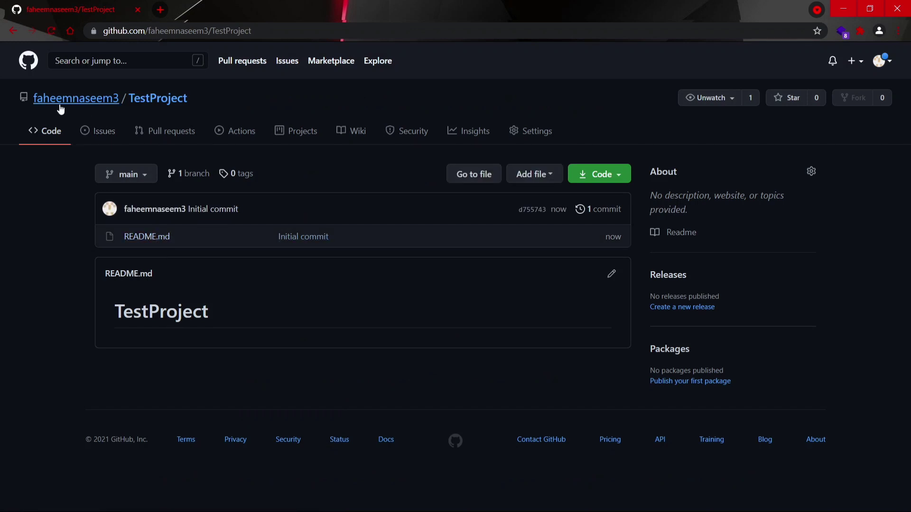
pyautogui.moveTo(190, 101); pyautogui.dragTo(128, 101)
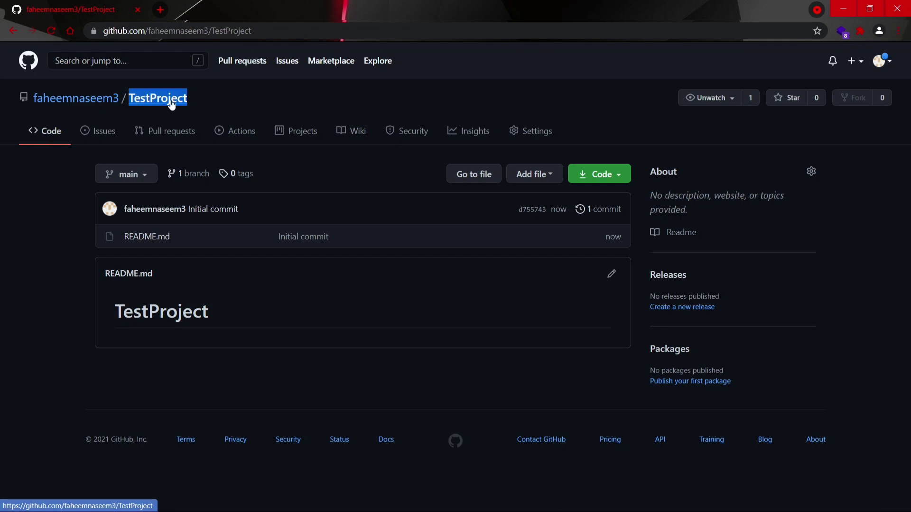
pyautogui.click(223, 96)
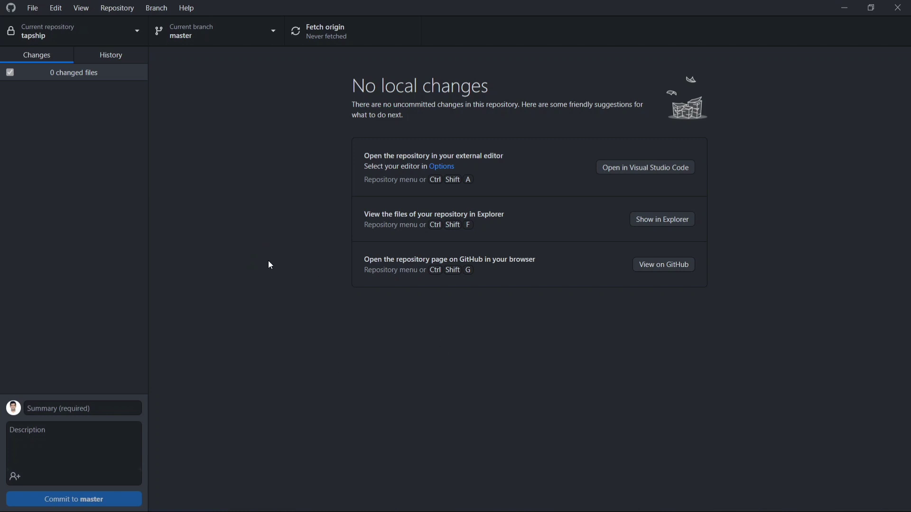
# - Switch to Chrome and open the TestProject repository from the account's list of repositories
pyautogui.moveTo(237, 510)
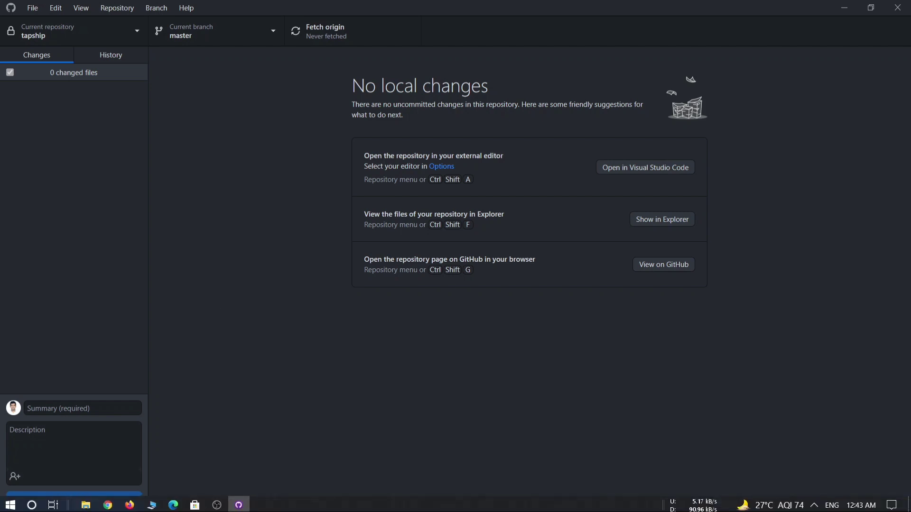
pyautogui.click(126, 506)
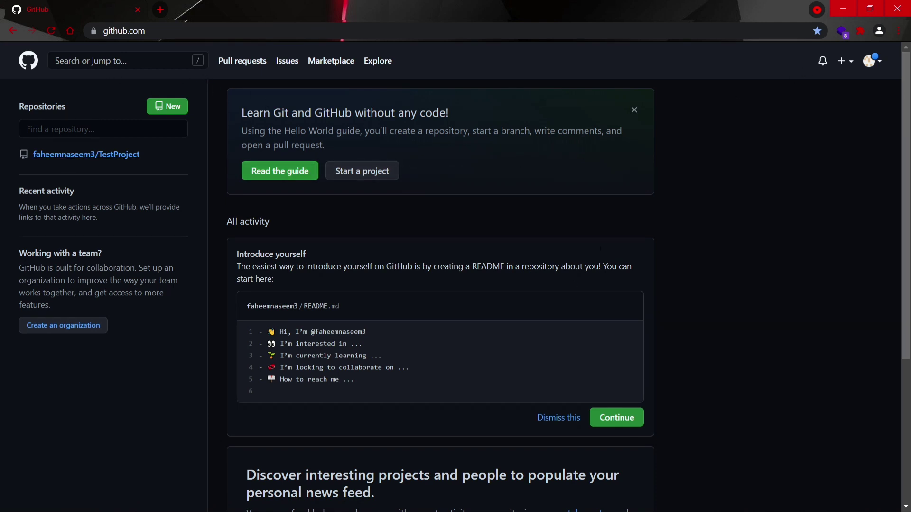
pyautogui.click(871, 60)
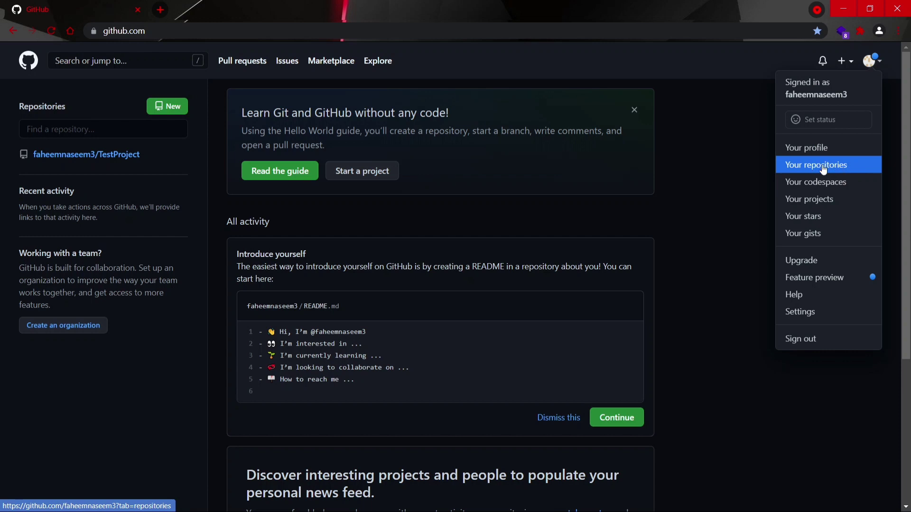
pyautogui.click(823, 166)
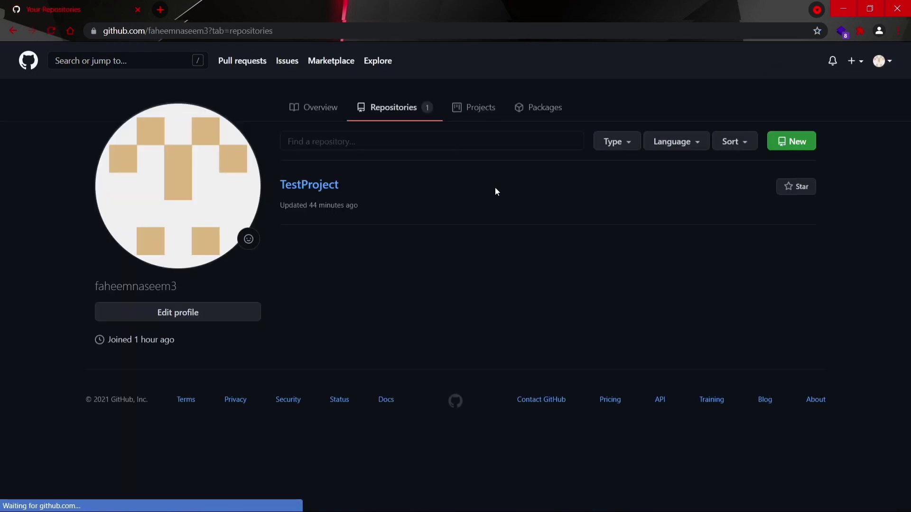
pyautogui.click(310, 185)
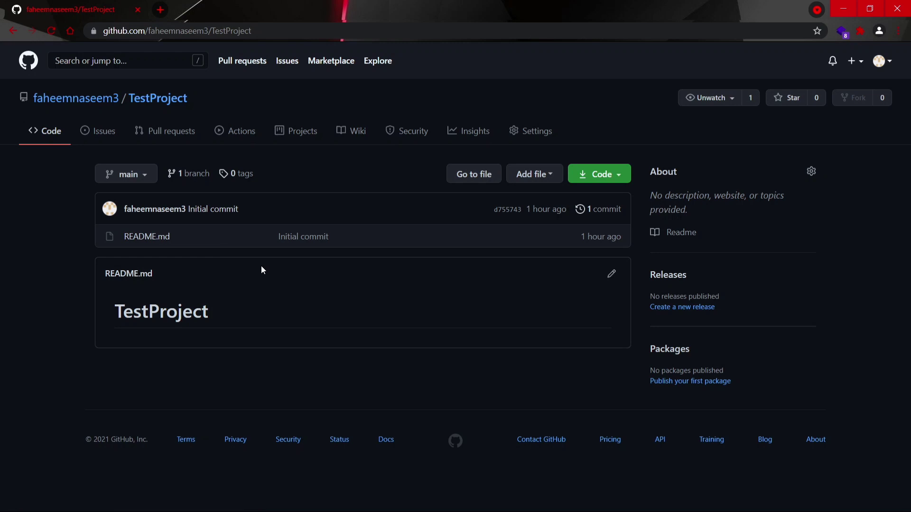
# - Upload test.html from the Downloads folder to TestProject and commit it directly to the main branch
pyautogui.click(93, 502)
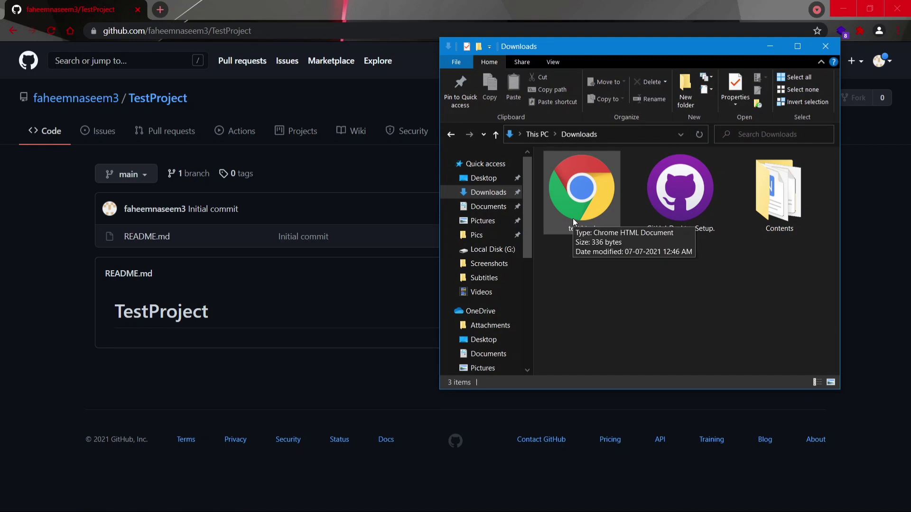
pyautogui.moveTo(587, 206); pyautogui.dragTo(242, 269)
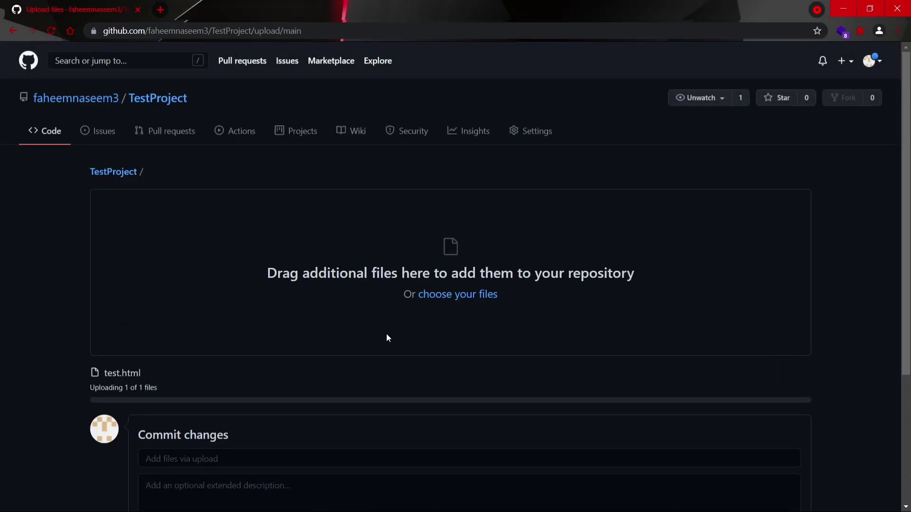
pyautogui.scroll(-4, 387, 334)
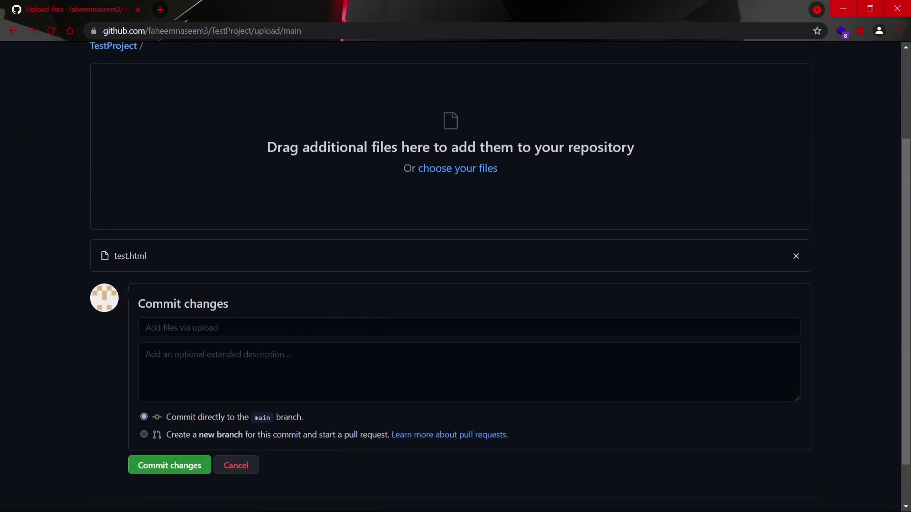
pyautogui.click(197, 470)
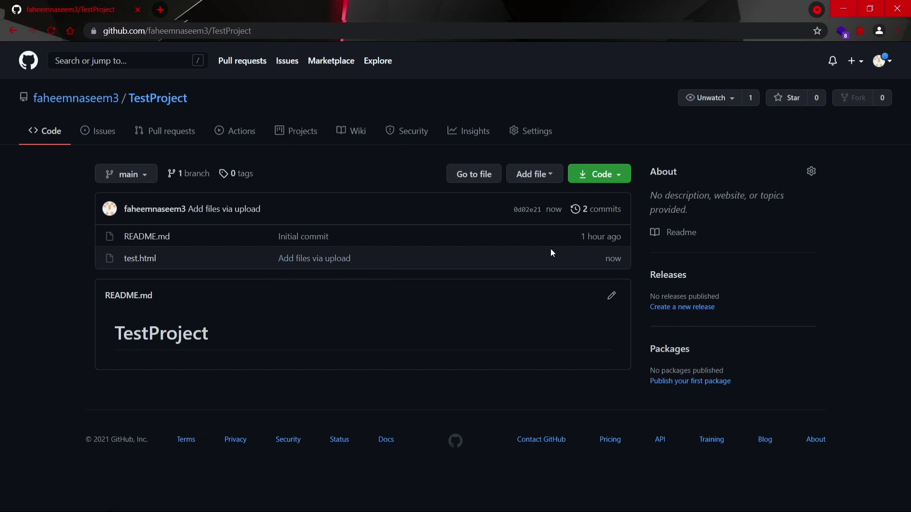
# - Open the access management settings of the TestProject repository
pyautogui.click(522, 131)
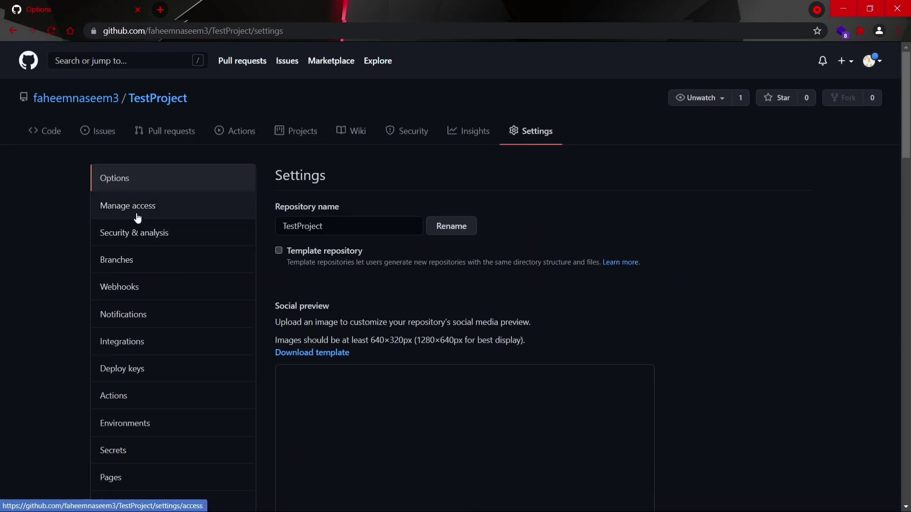
pyautogui.click(141, 207)
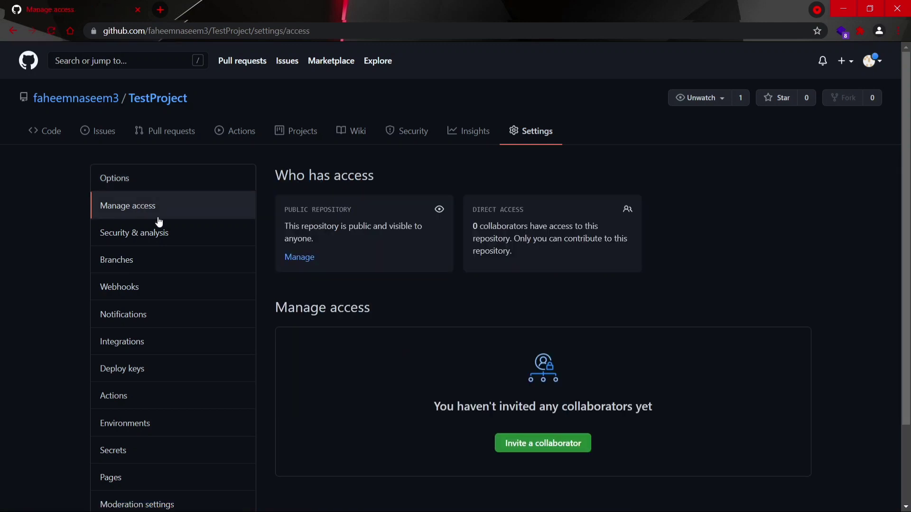
pyautogui.scroll(-1, 527, 326)
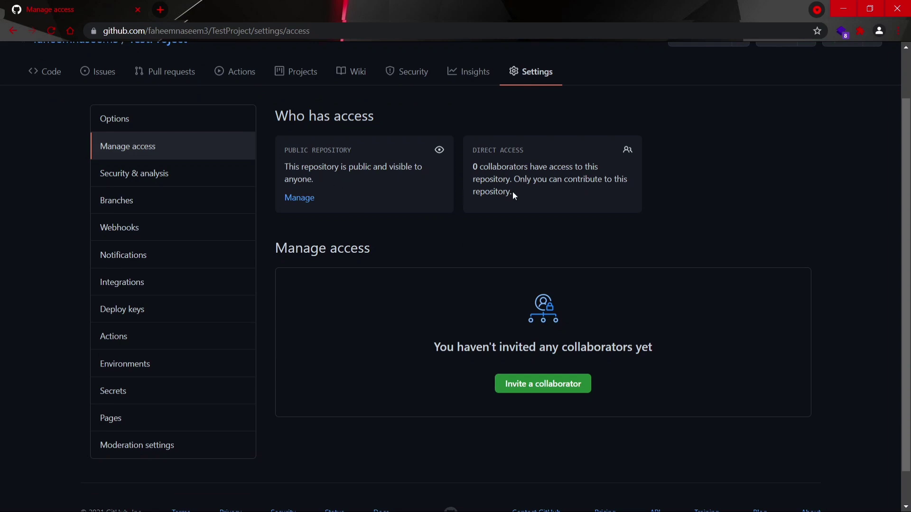
# - Invite a collaborator to TestProject by entering the collaborator's e-mail address and adding them to the repository
pyautogui.click(542, 383)
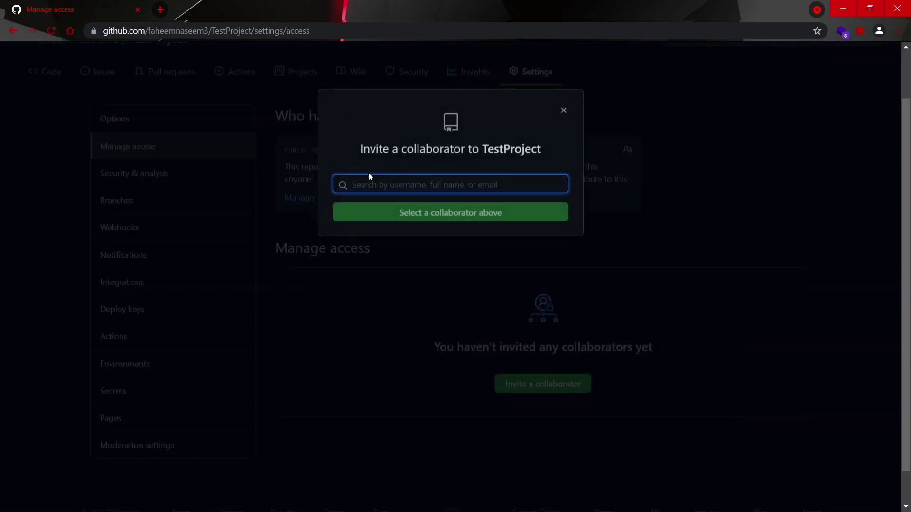
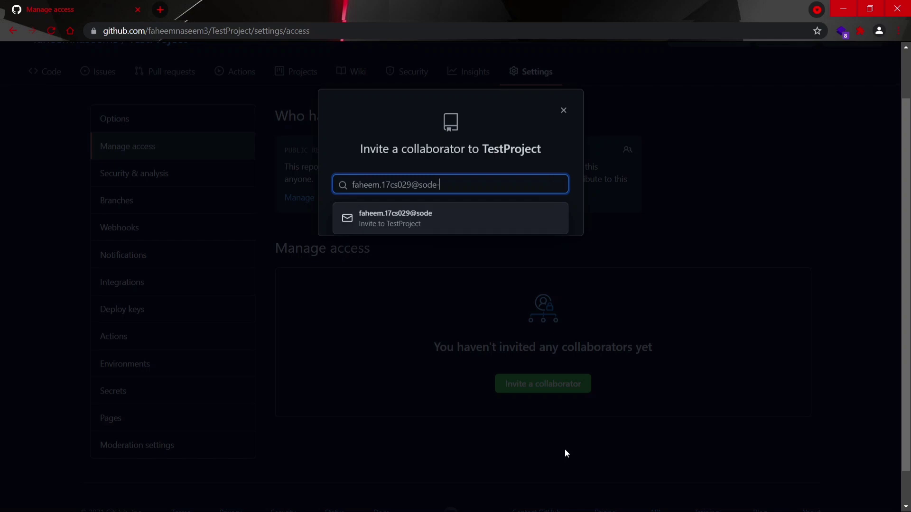
pyautogui.click(469, 228)
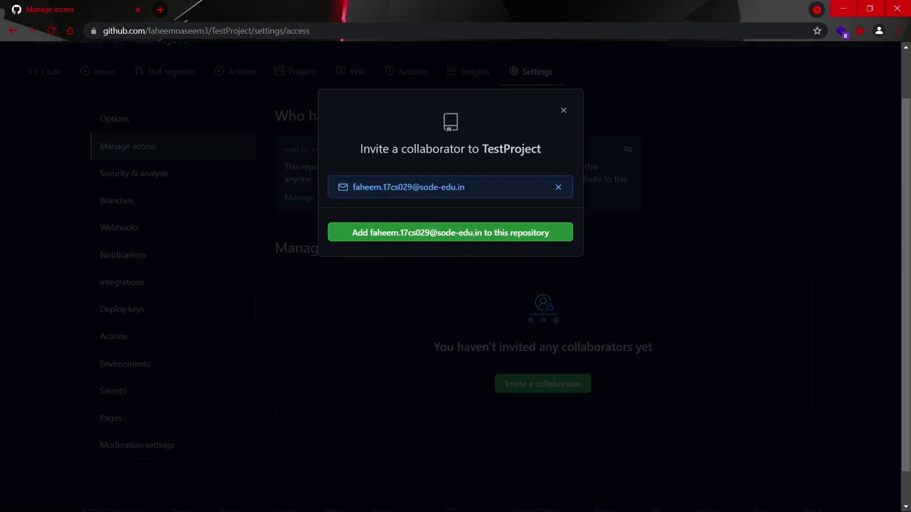
pyautogui.click(386, 241)
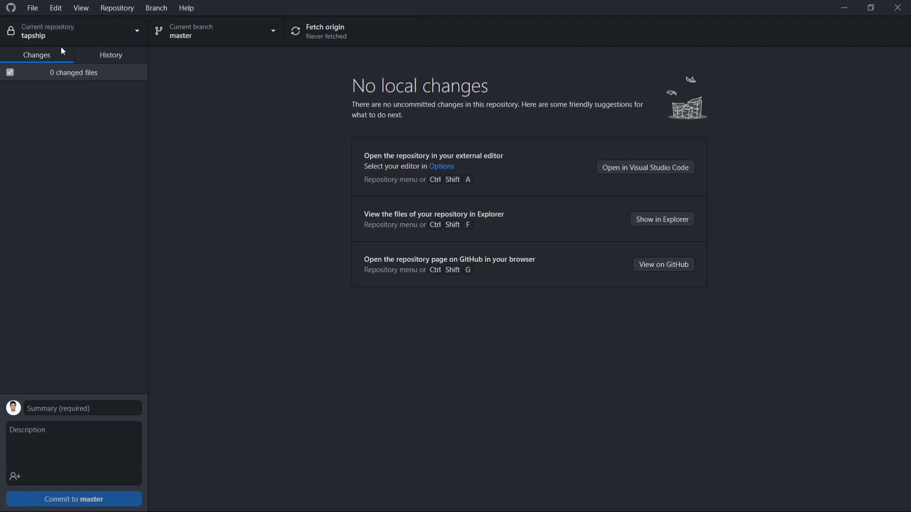
# - Switch to GitHub Desktop and start cloning a repository using the URL option
pyautogui.click(36, 11)
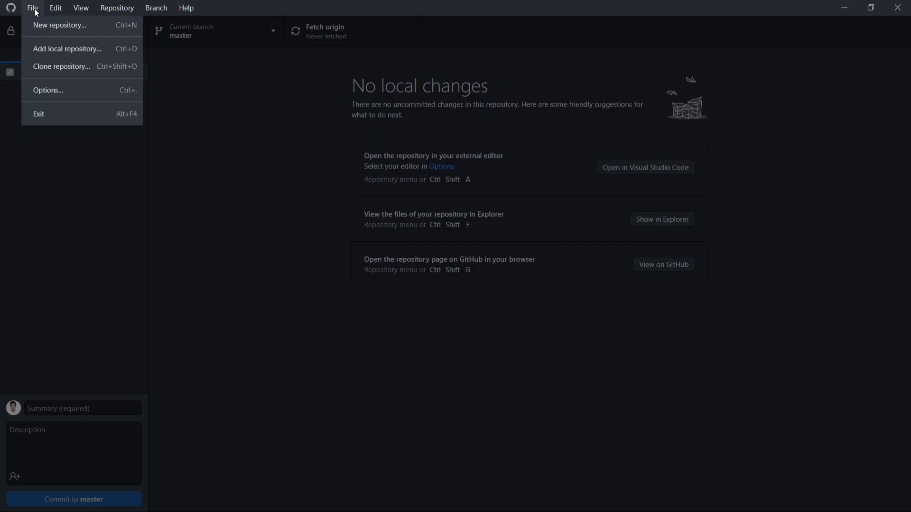
pyautogui.click(66, 68)
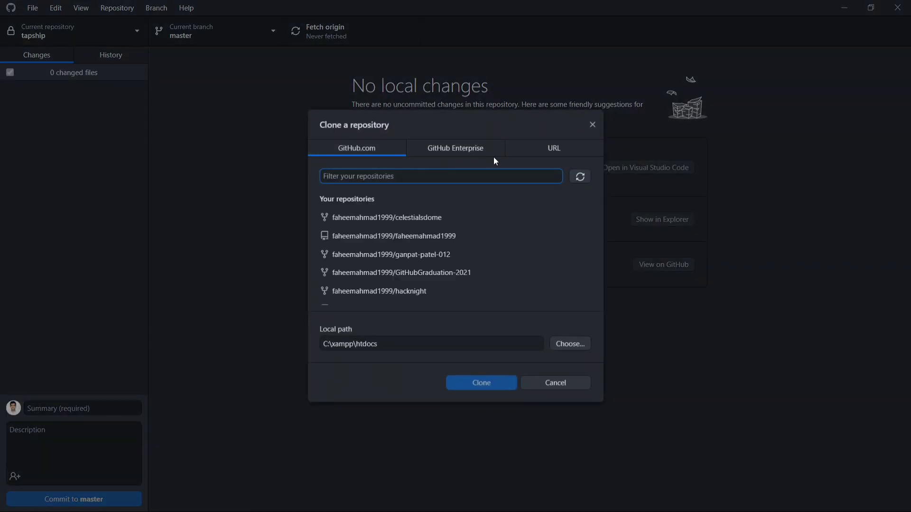
pyautogui.click(533, 155)
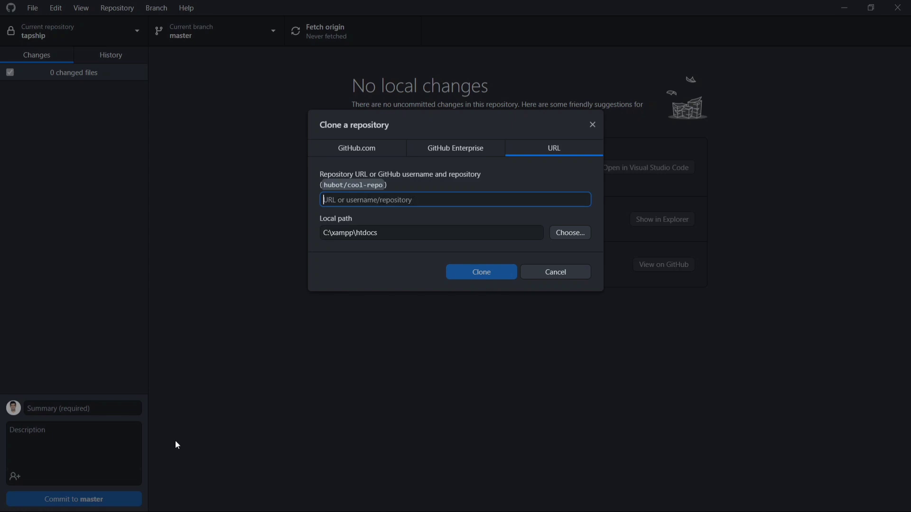
# - Switch to Chrome, open the TestProject repository's main page and copy the repository's link address
pyautogui.click(110, 502)
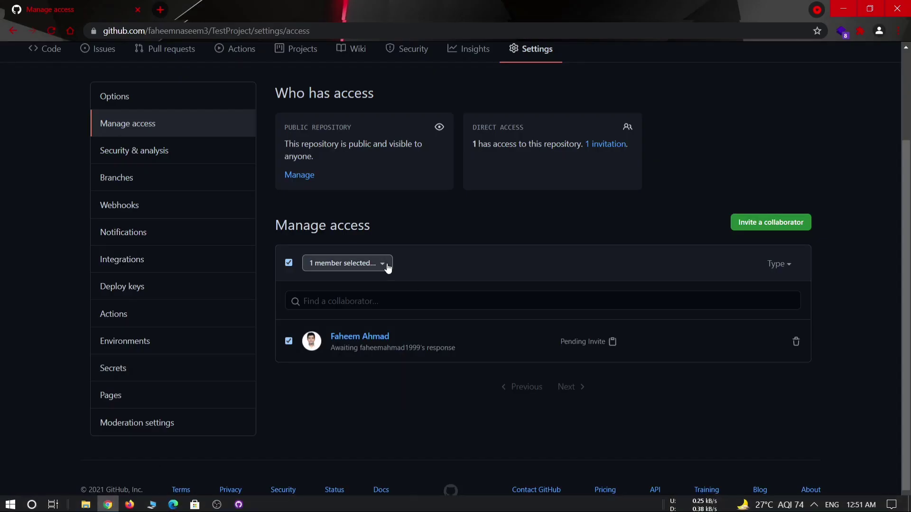
pyautogui.scroll(3, 191, 182)
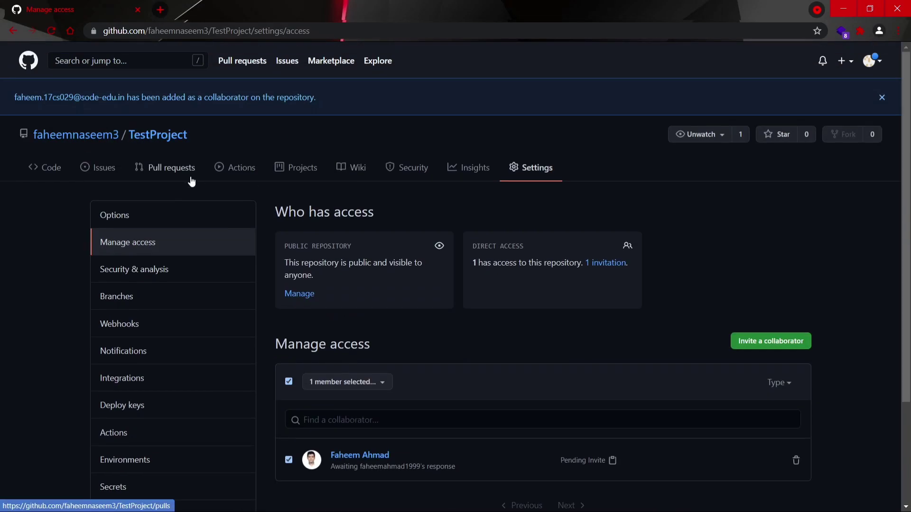
pyautogui.click(162, 139)
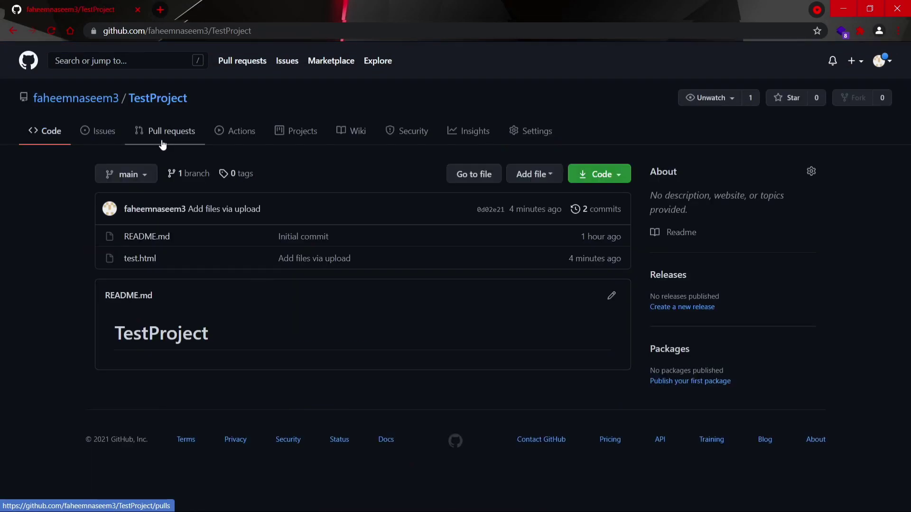
pyautogui.rightClick(157, 101)
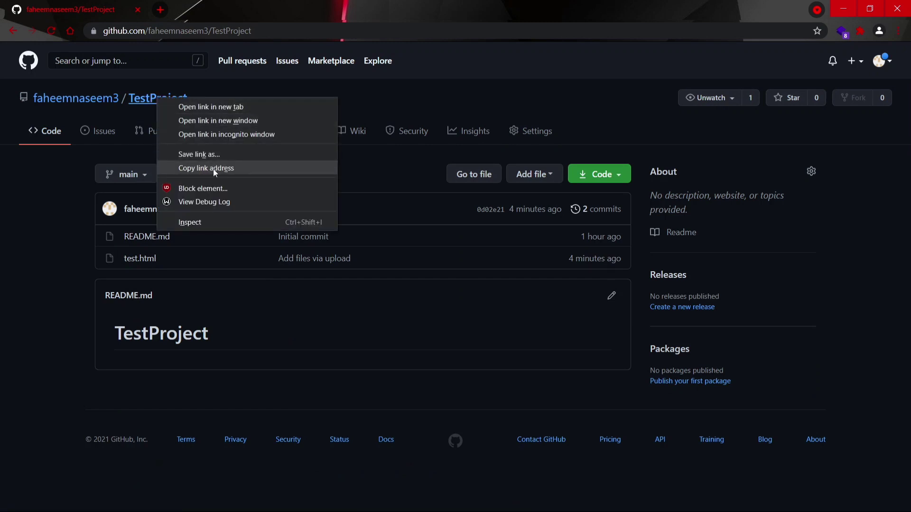
pyautogui.click(225, 167)
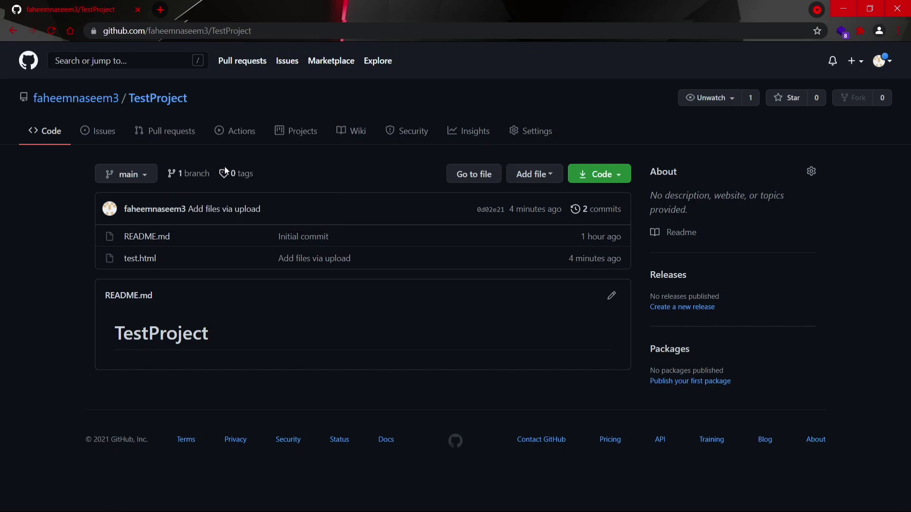
# - Switch to GitHub Desktop and paste the copied TestProject link as the repository URL to clone
pyautogui.click(242, 504)
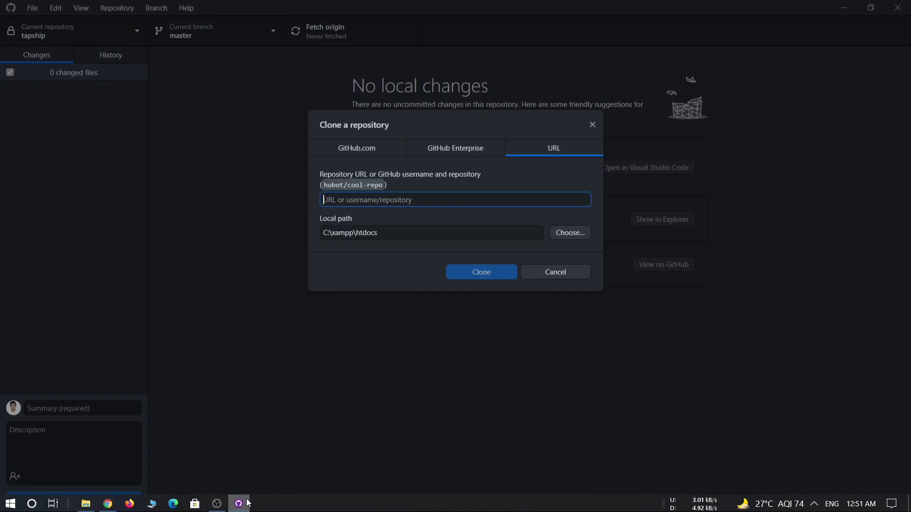
pyautogui.rightClick(378, 200)
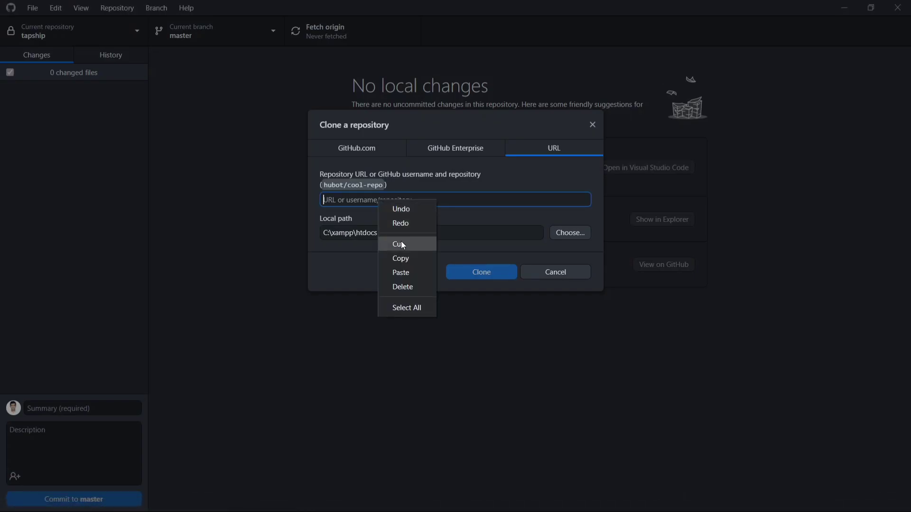
pyautogui.click(403, 273)
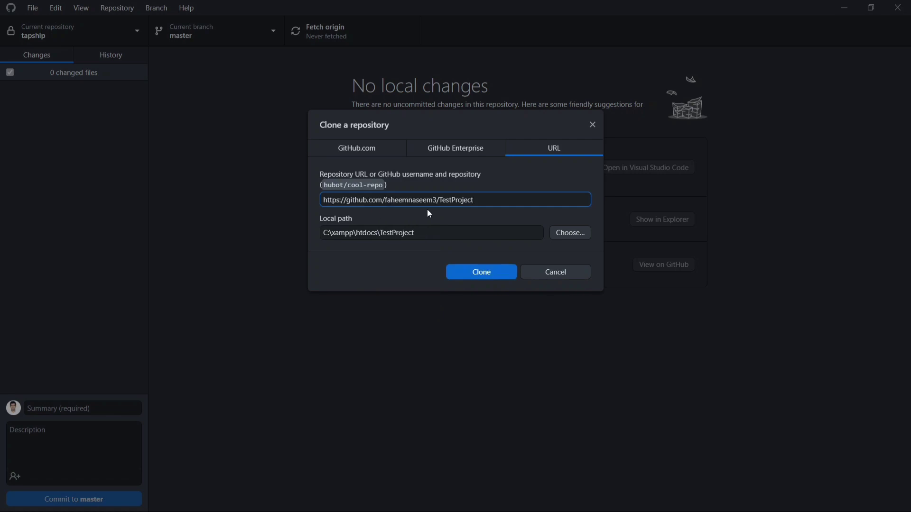
pyautogui.moveTo(488, 199); pyautogui.dragTo(324, 200)
pyautogui.click(314, 214)
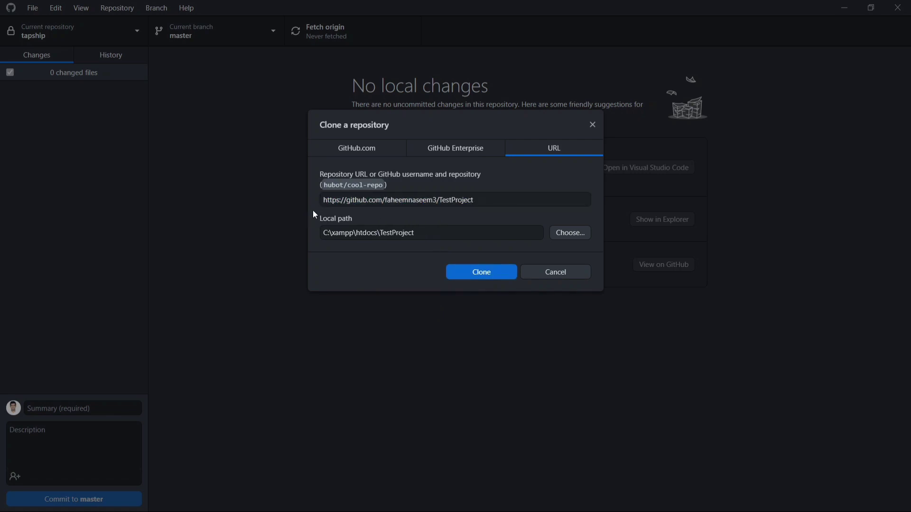
# - Set the local path to the Repository folder inside Downloads and clone TestProject there
pyautogui.click(552, 235)
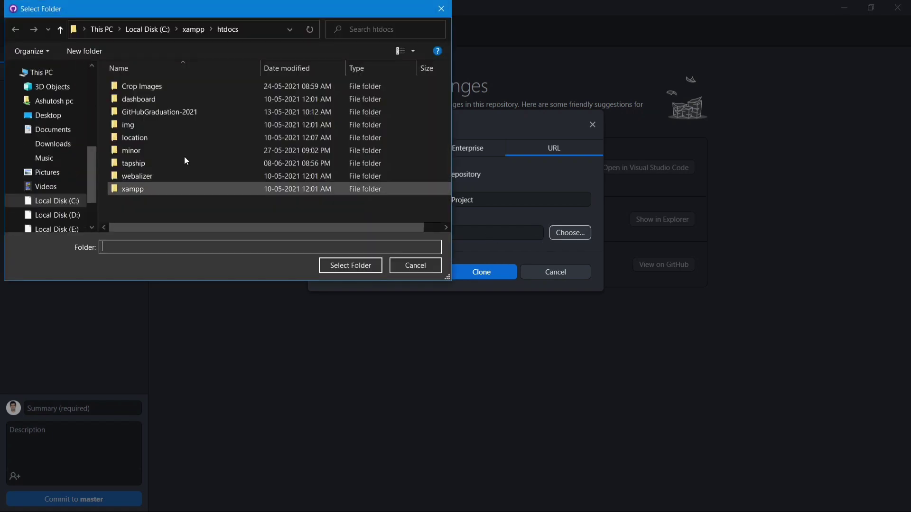
pyautogui.scroll(2, 59, 111)
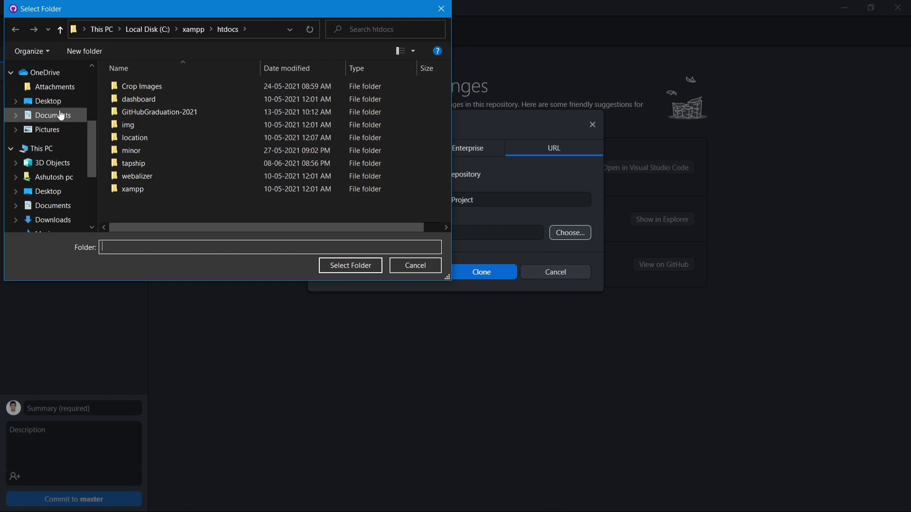
pyautogui.scroll(3, 59, 114)
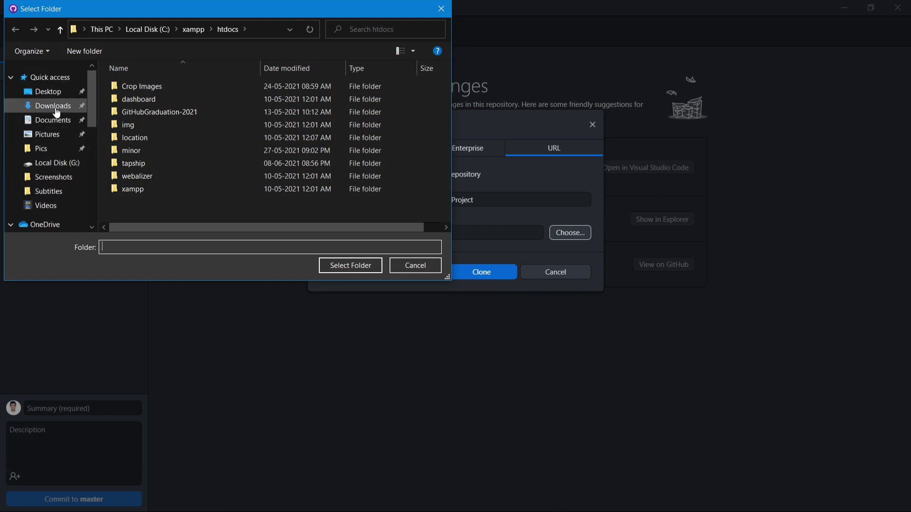
pyautogui.click(53, 106)
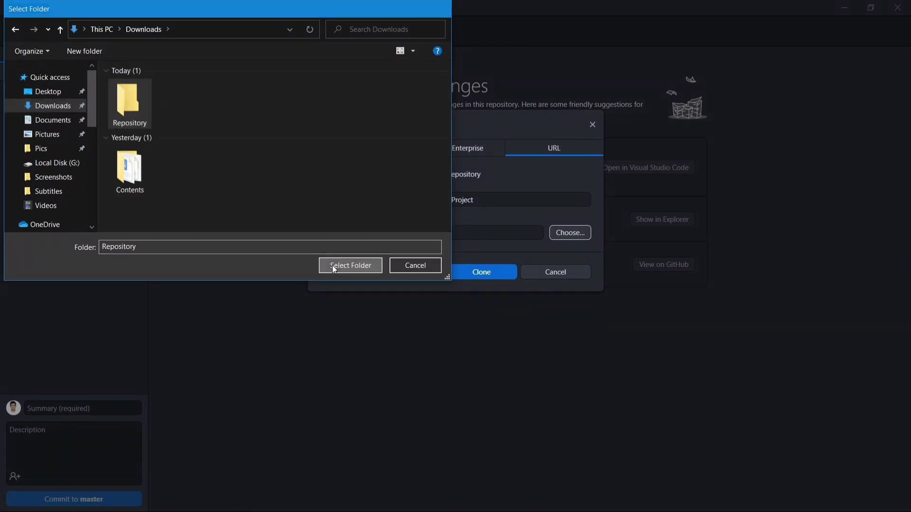
pyautogui.click(350, 265)
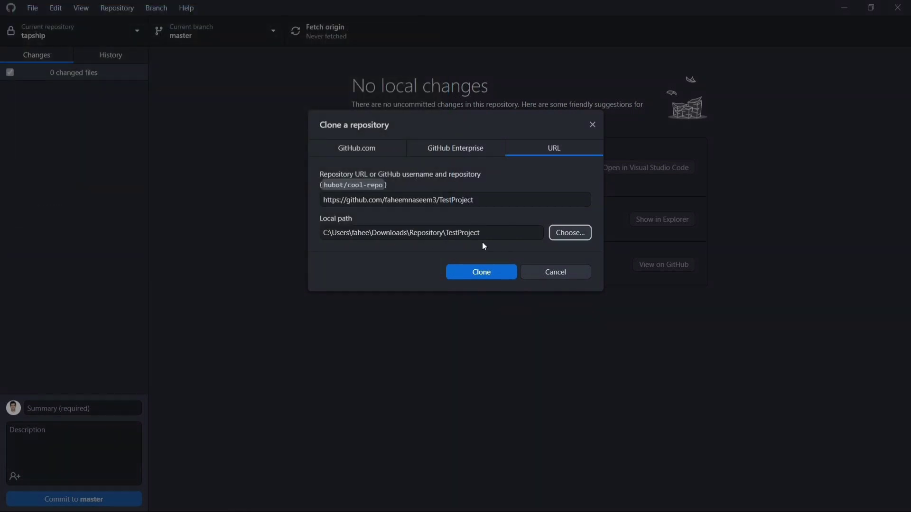
pyautogui.click(487, 273)
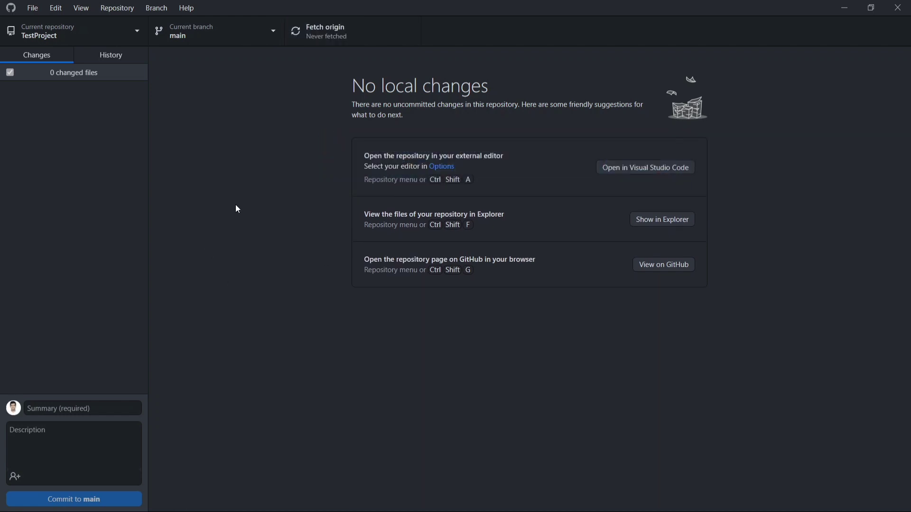
# - Select TestProject as the current repository and show its commit history
pyautogui.click(126, 39)
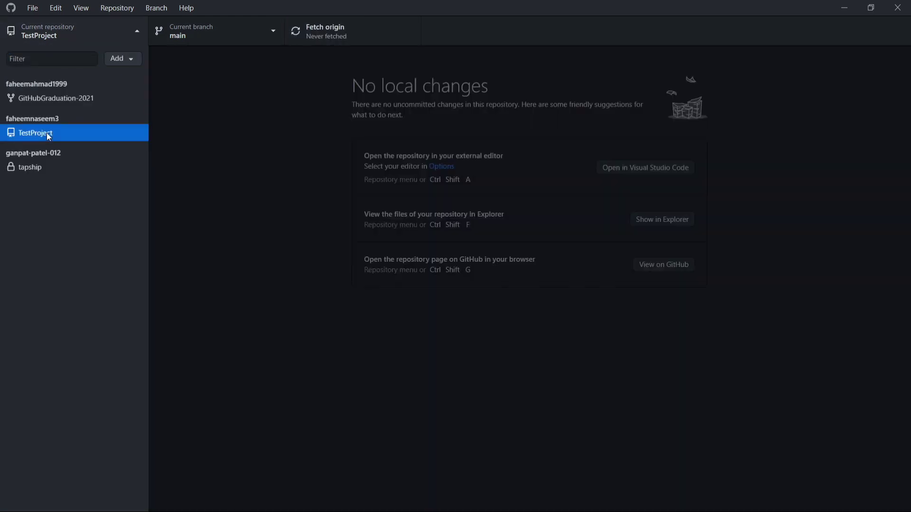
pyautogui.click(47, 133)
pyautogui.click(120, 54)
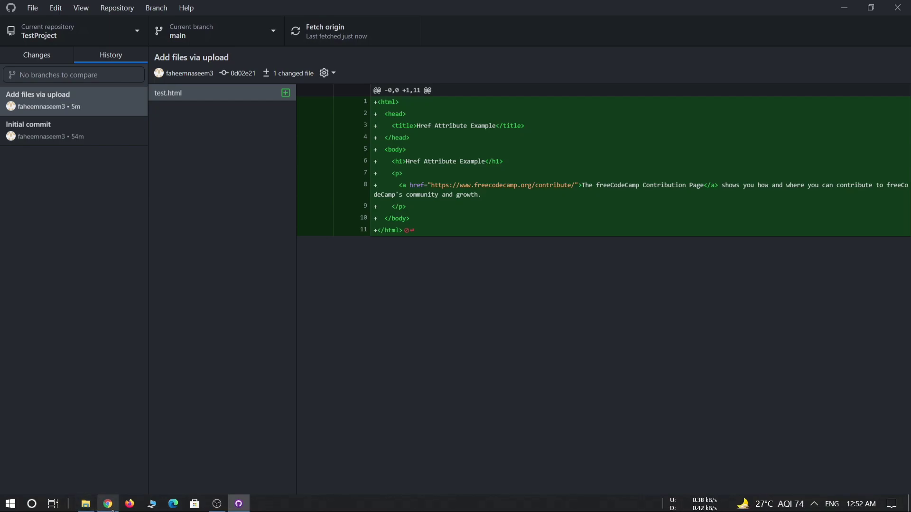
# - Switch to Chrome and view the code of test.html in TestProject for comparison with the cloned version
pyautogui.click(108, 504)
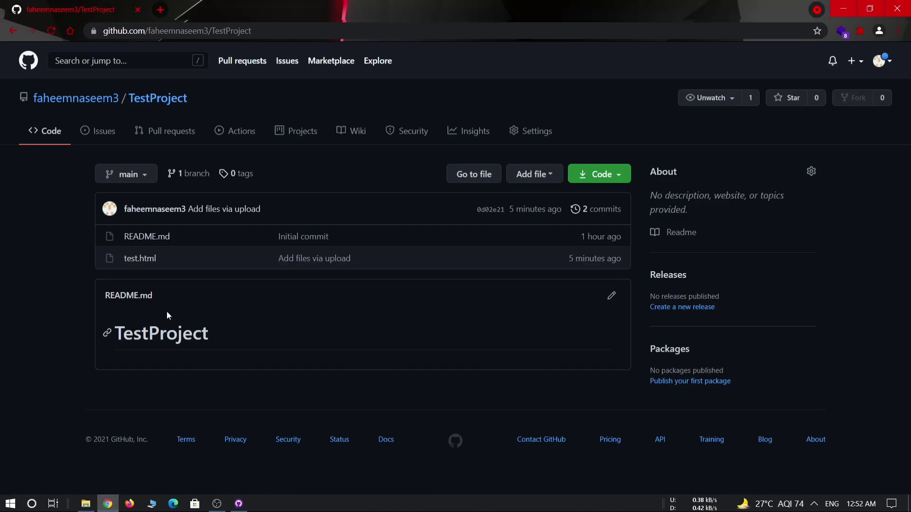
pyautogui.click(135, 258)
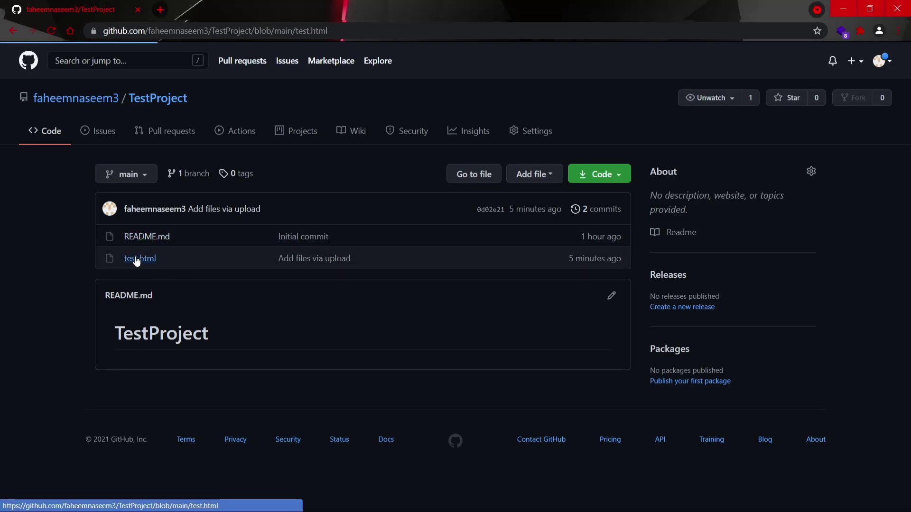
pyautogui.scroll(-1, 309, 279)
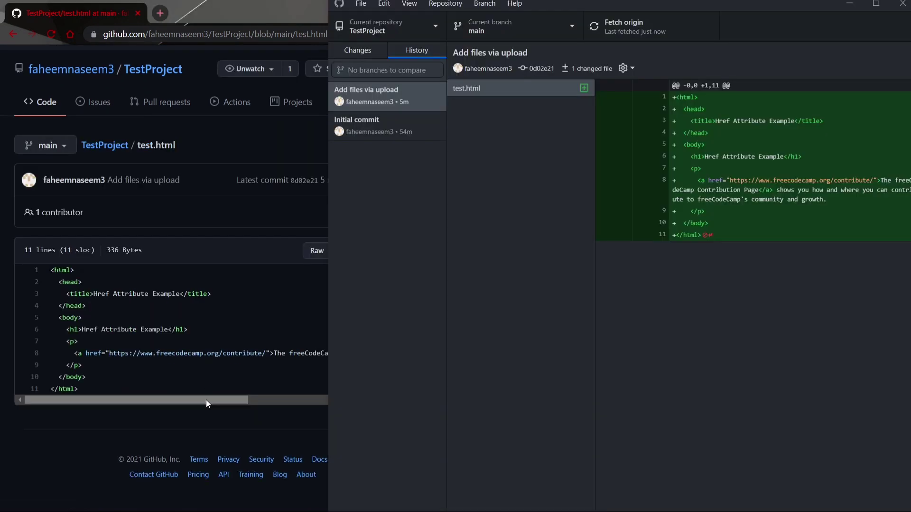
pyautogui.moveTo(208, 400); pyautogui.dragTo(258, 401)
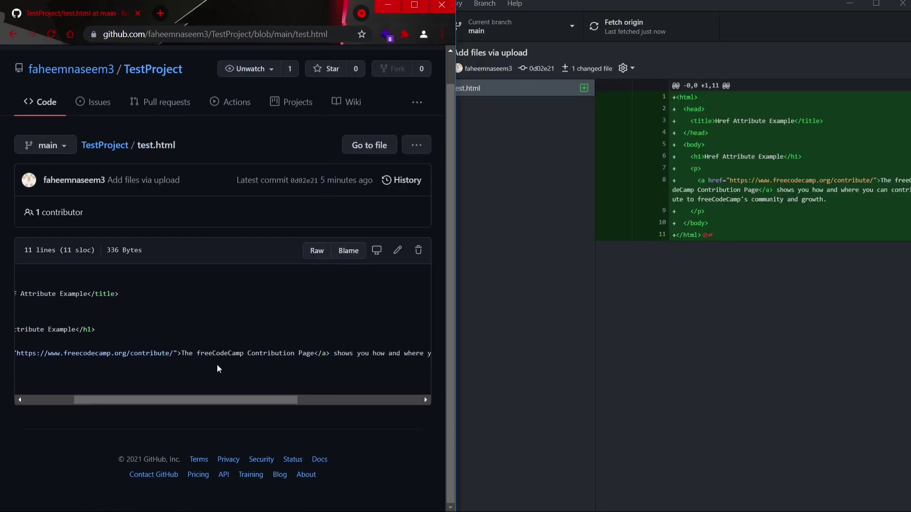
pyautogui.moveTo(113, 400); pyautogui.dragTo(81, 394)
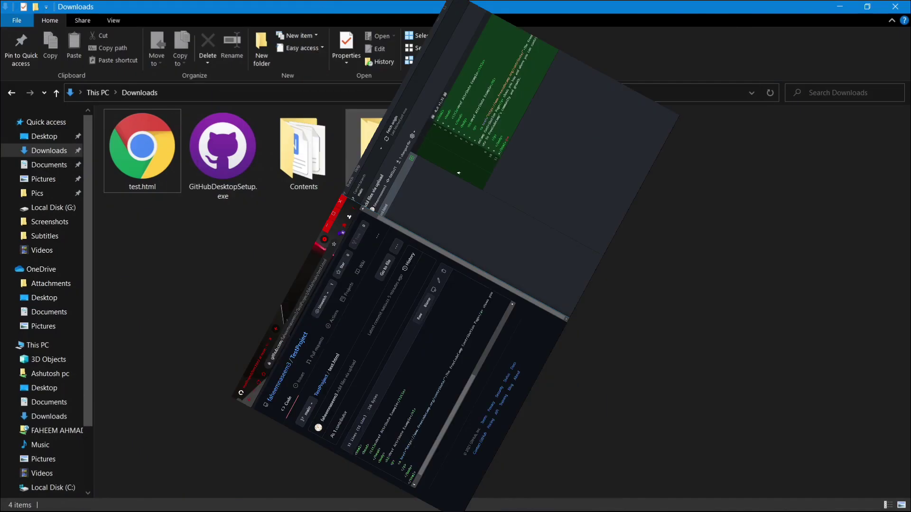
# - In File Explorer, go to the cloned TestProject folder under Downloads > Repository and open its test.html in Brackets
pyautogui.doubleClick(383, 152)
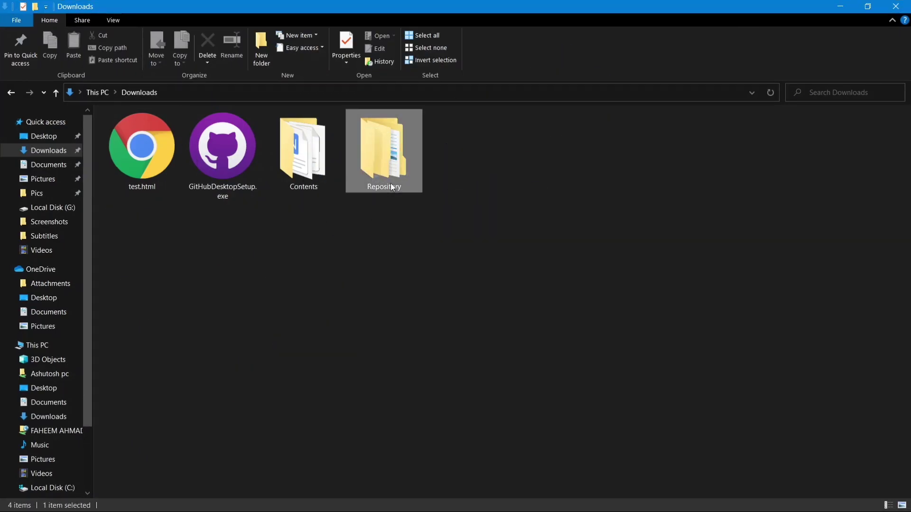
pyautogui.click(169, 132)
pyautogui.doubleClick(170, 133)
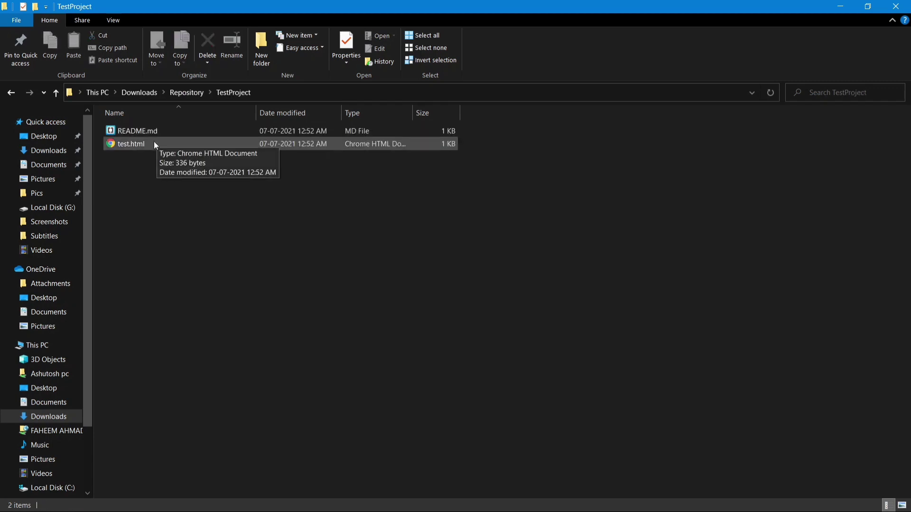
pyautogui.click(149, 148)
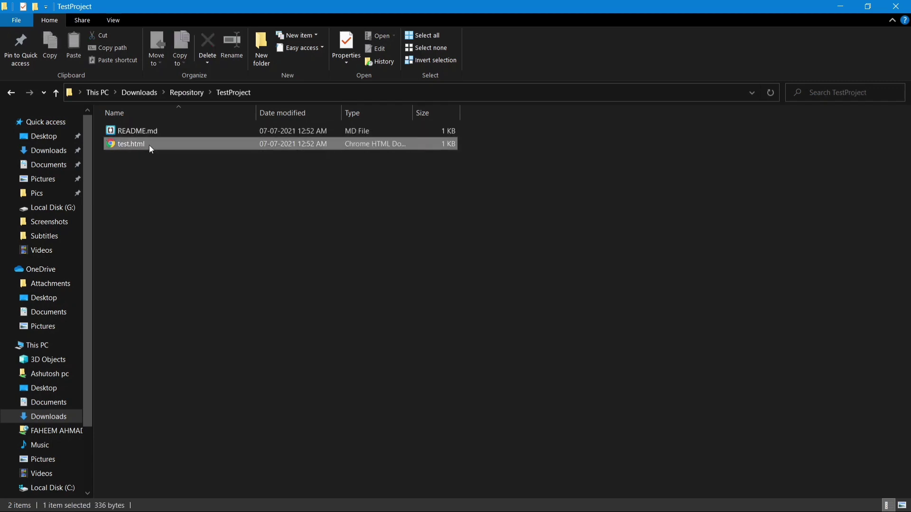
pyautogui.rightClick(150, 147)
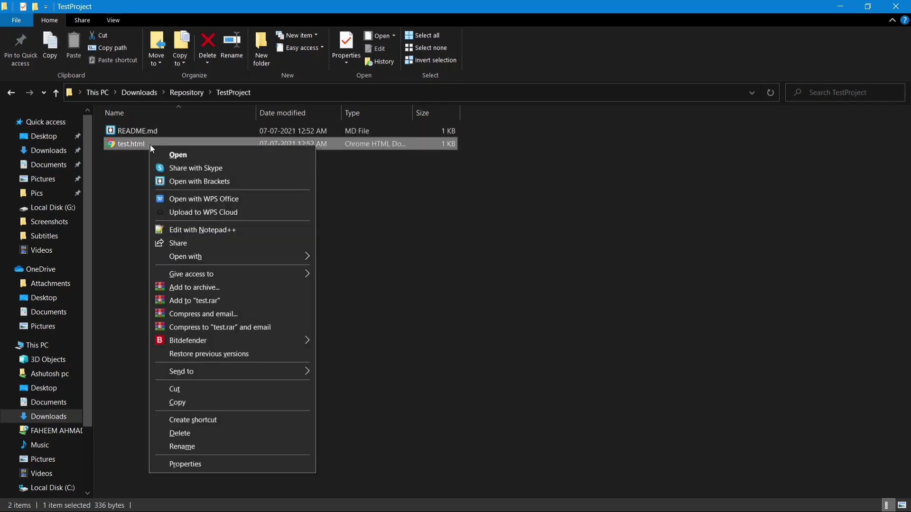
pyautogui.click(196, 181)
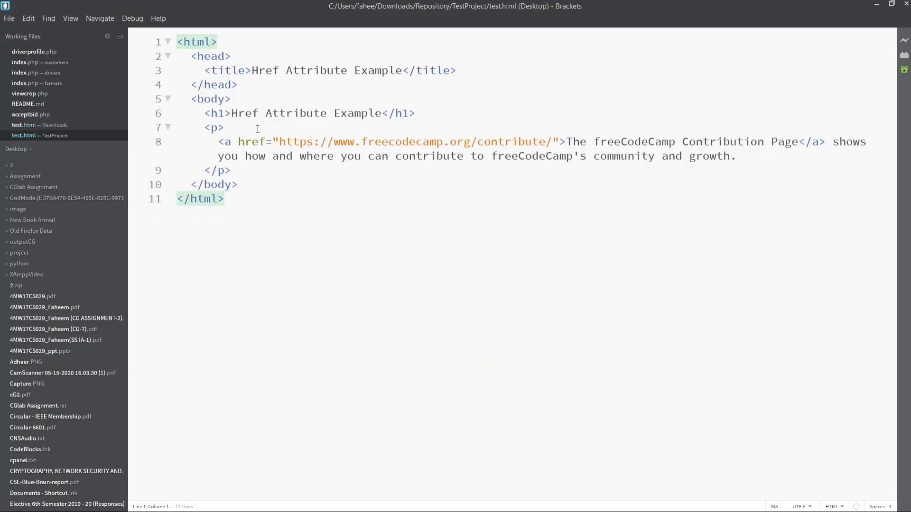
# - Insert an h1 heading reading "This is the test repository added" directly below the opening body tag in test.html
pyautogui.click(235, 98)
pyautogui.press('Return')
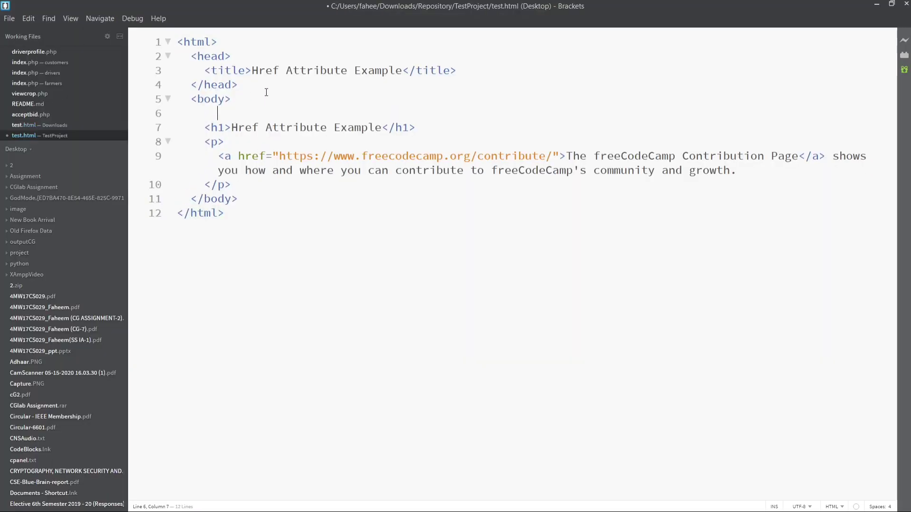
pyautogui.write('<h1')
pyautogui.press('Return')
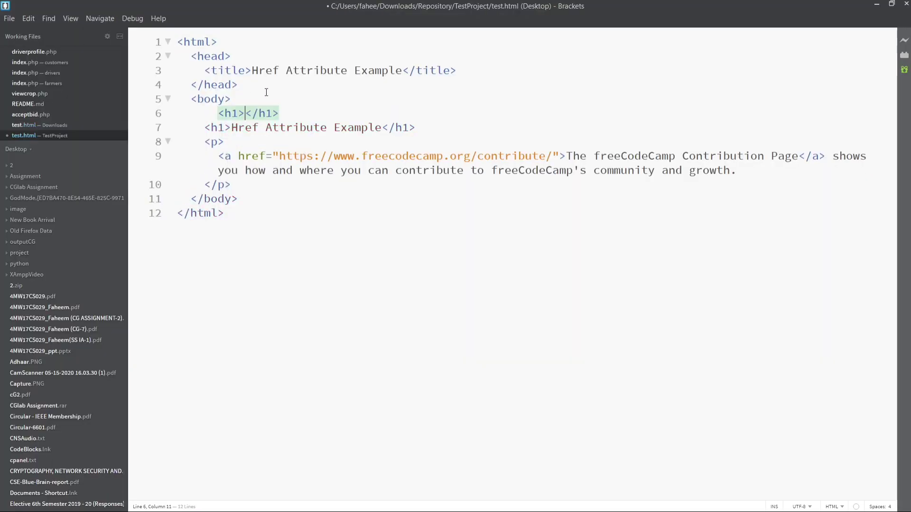
pyautogui.write('This is the test ')
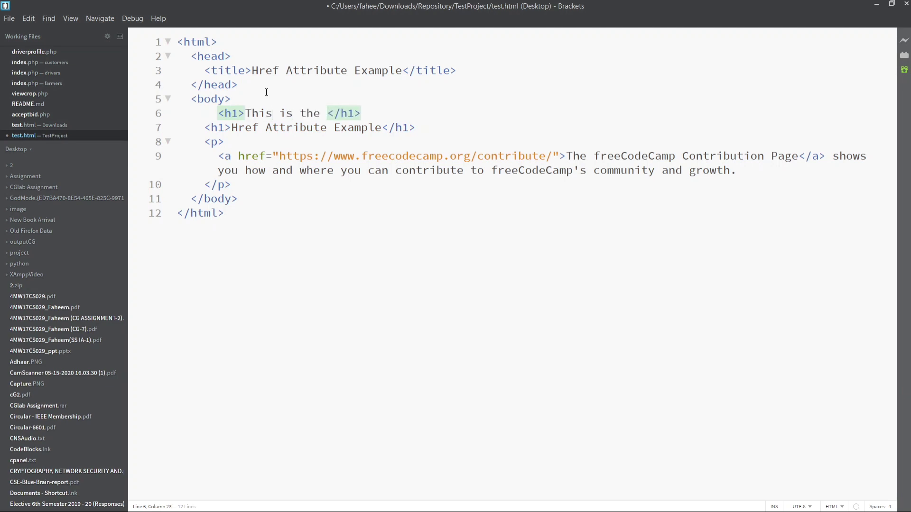
pyautogui.write('repostory')
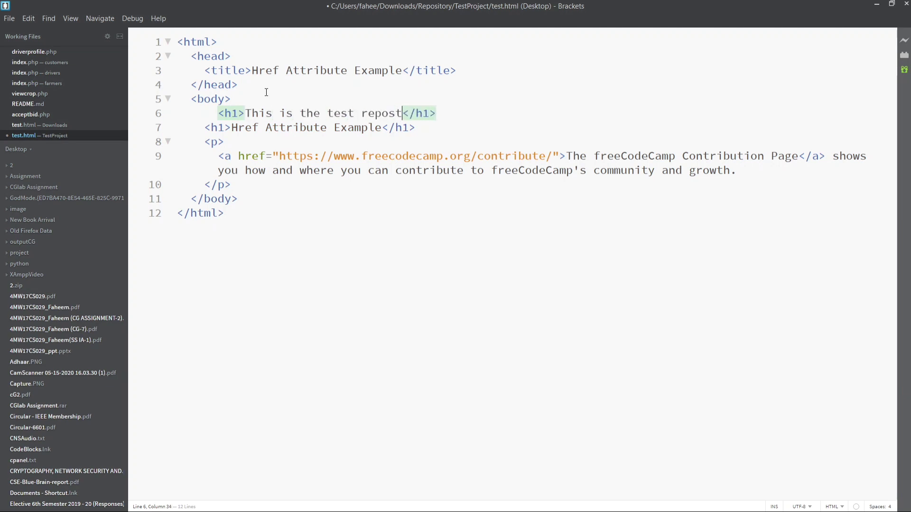
pyautogui.press('BackSpace')
pyautogui.press('BackSpace')
pyautogui.press('BackSpace')
pyautogui.press('BackSpace')
pyautogui.write('itory added')
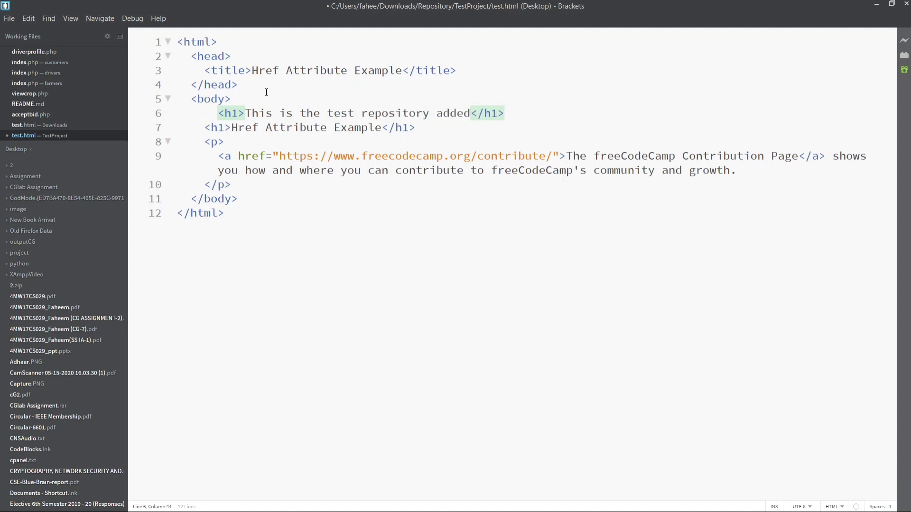
# - Save test.html and switch back to GitHub Desktop, minimizing the Brackets and File Explorer windows
pyautogui.hotkey('ctrl', 'End')
pyautogui.click(11, 21)
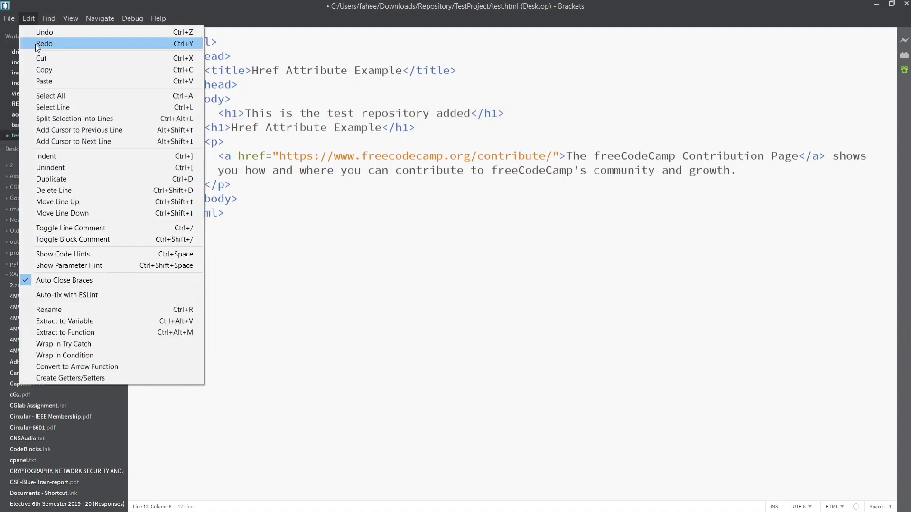
pyautogui.click(29, 105)
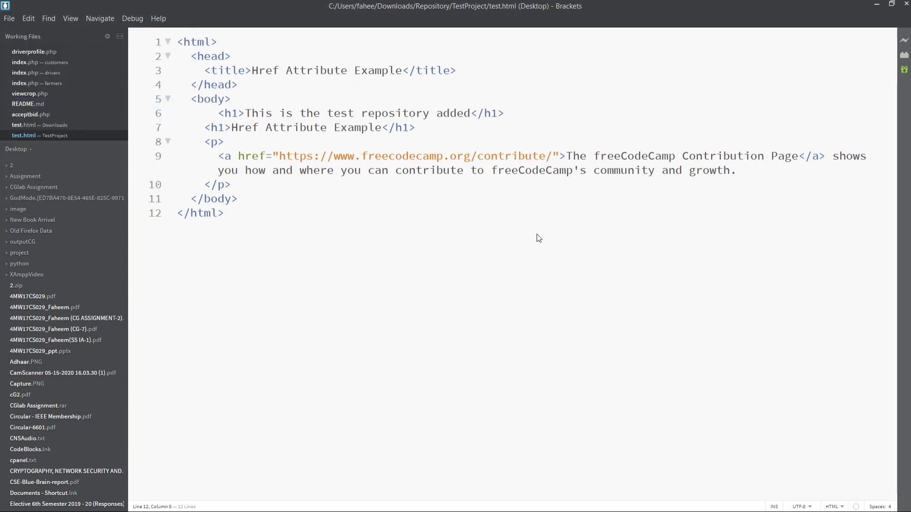
pyautogui.click(875, 3)
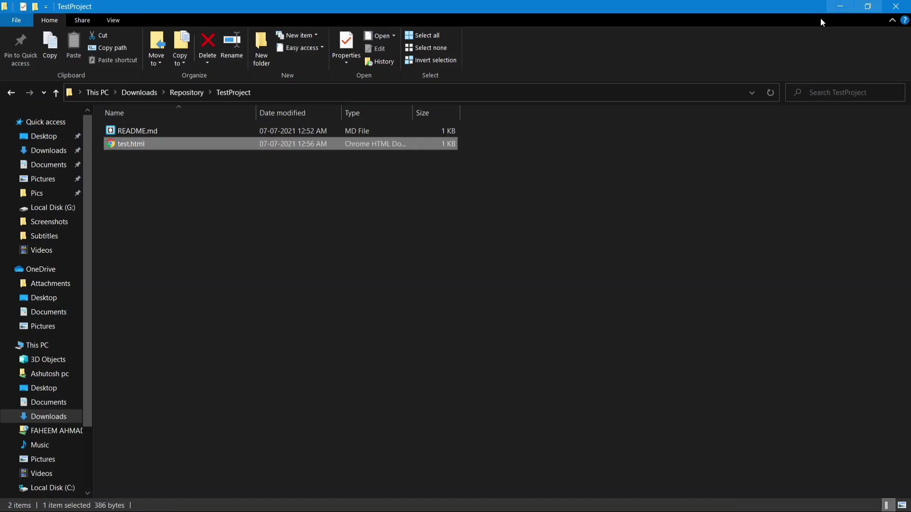
pyautogui.click(811, 163)
pyautogui.click(841, 7)
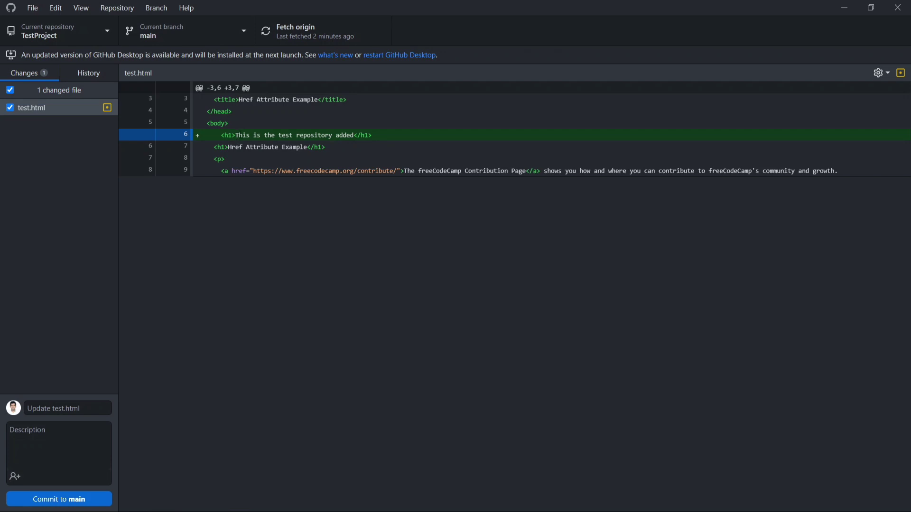
# - Review the added h1 line in the test.html diff and check the current repository in the repository list
pyautogui.moveTo(236, 135); pyautogui.dragTo(372, 134)
pyautogui.click(375, 134)
pyautogui.click(65, 44)
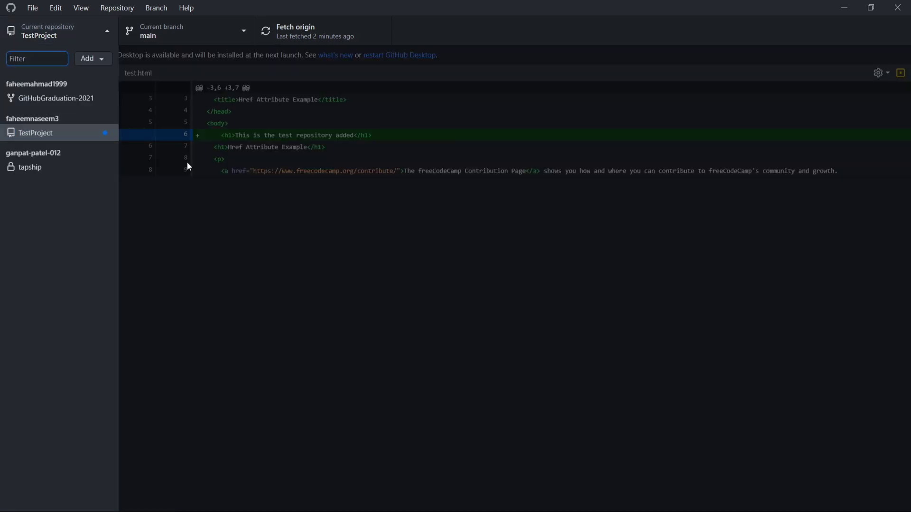
pyautogui.click(232, 199)
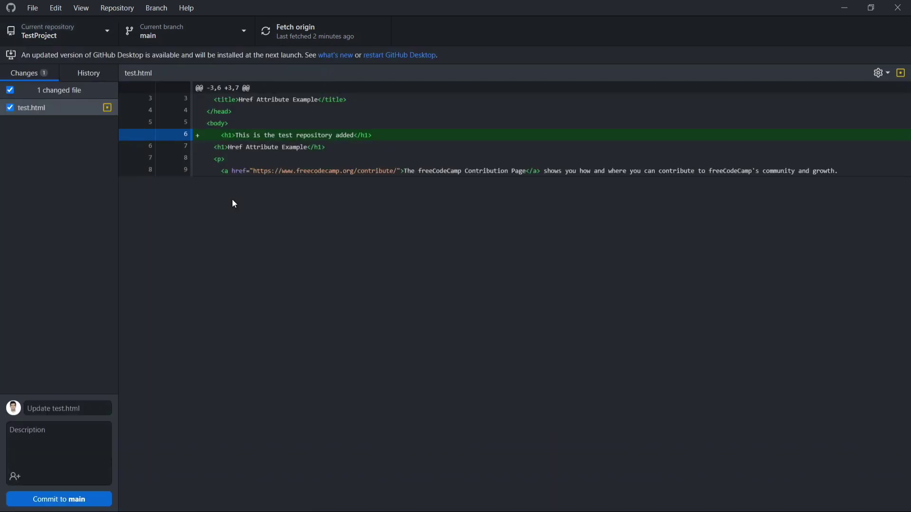
# - Commit the test.html change to main with the default summary and push the commit to origin
pyautogui.click(57, 501)
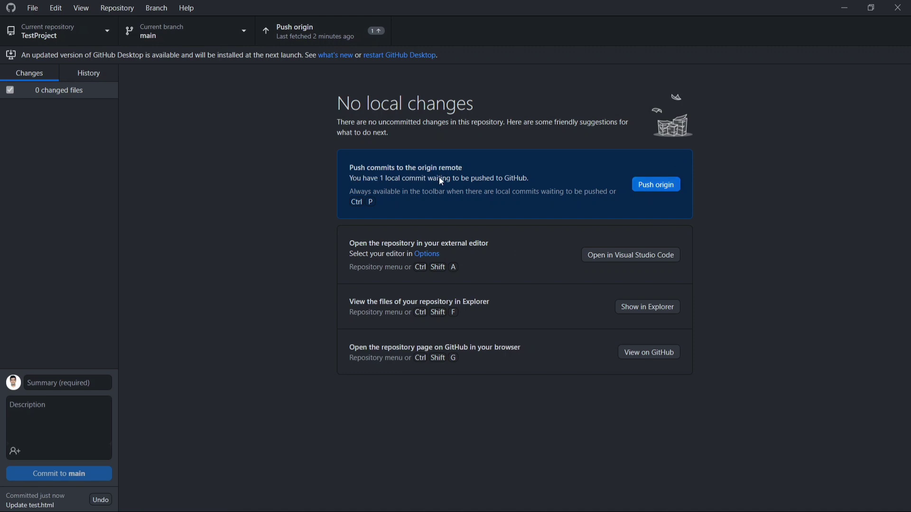
pyautogui.click(650, 188)
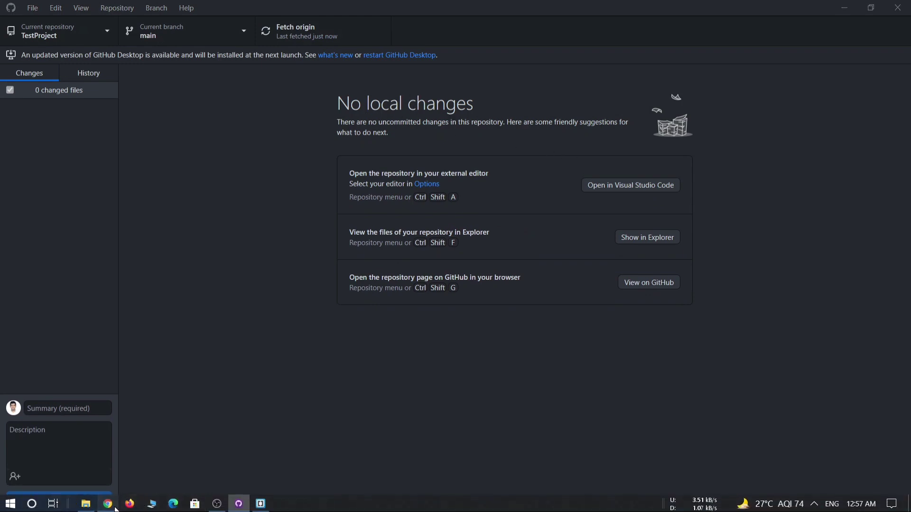
# - Switch to Chrome, reload the test.html page on GitHub to check line 6 for the new heading, and return to GitHub Desktop
pyautogui.click(109, 504)
pyautogui.click(413, 5)
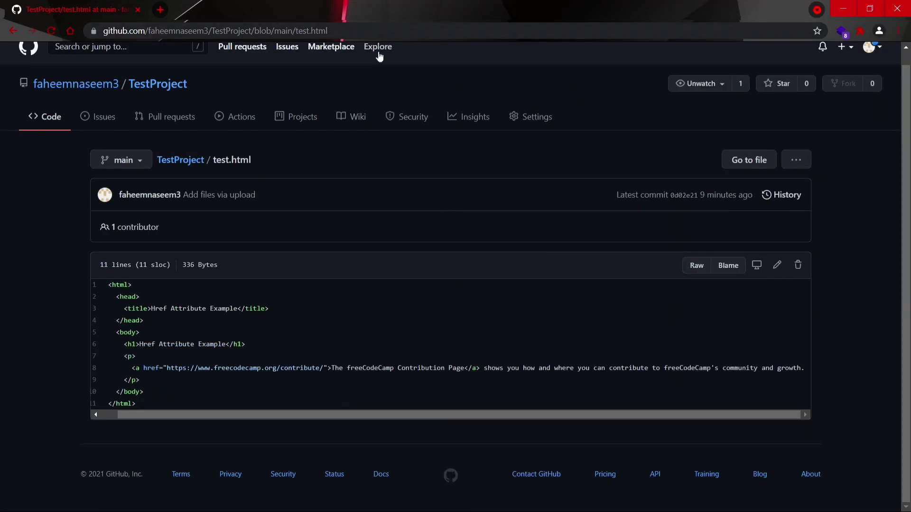
pyautogui.click(52, 31)
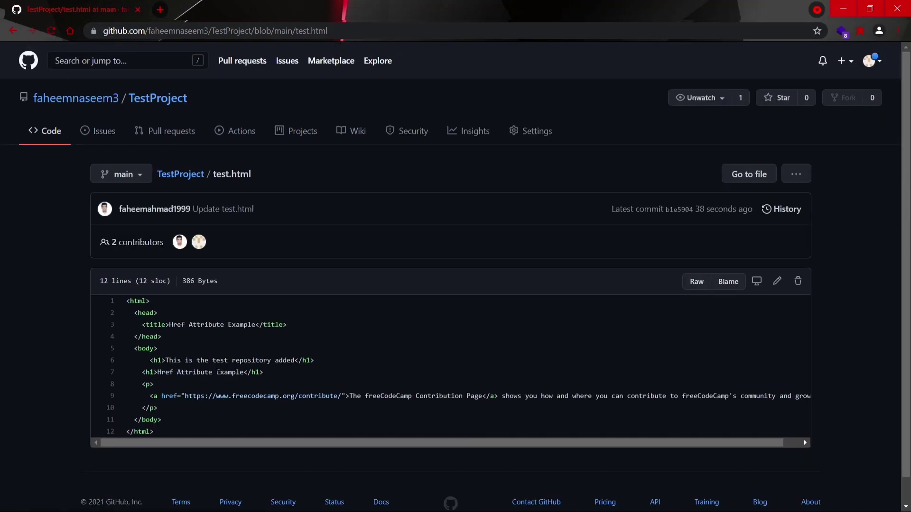
pyautogui.moveTo(150, 332); pyautogui.dragTo(323, 333)
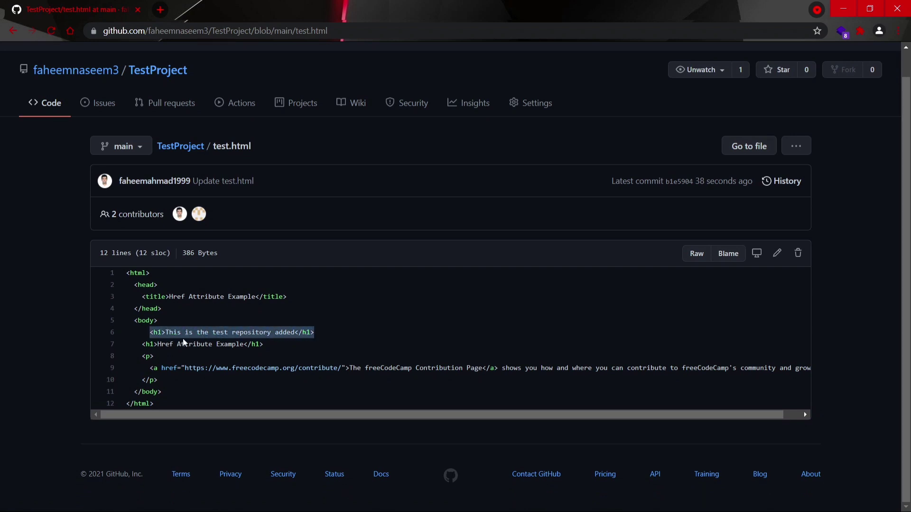
pyautogui.click(289, 333)
pyautogui.moveTo(76, 76)
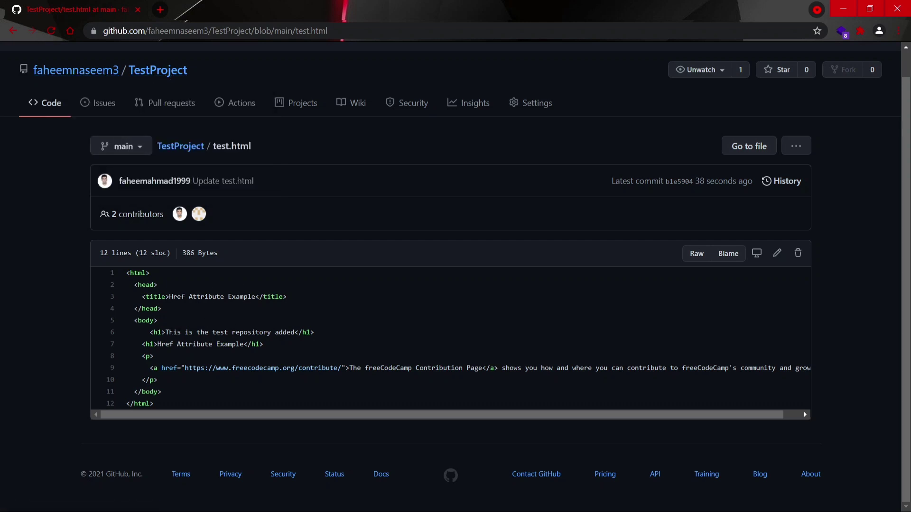
pyautogui.moveTo(166, 333); pyautogui.dragTo(300, 333)
pyautogui.hotkey('alt', 'Tab')
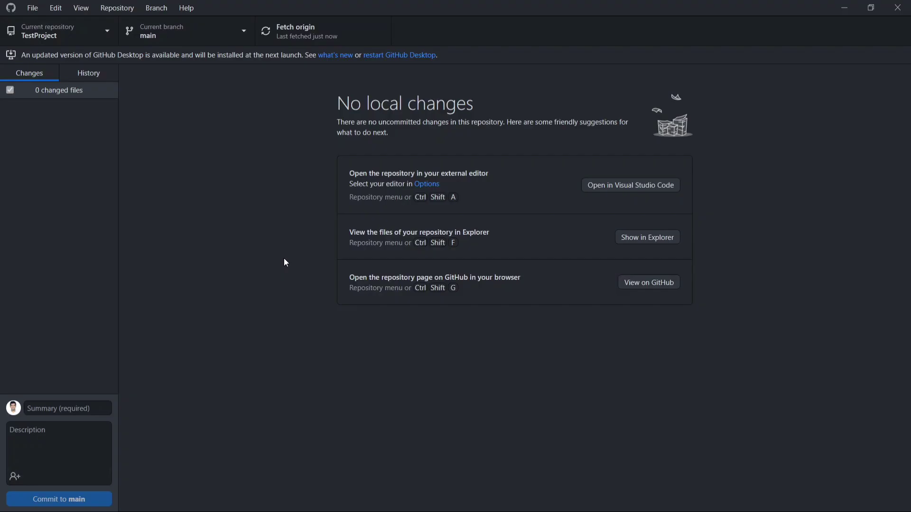